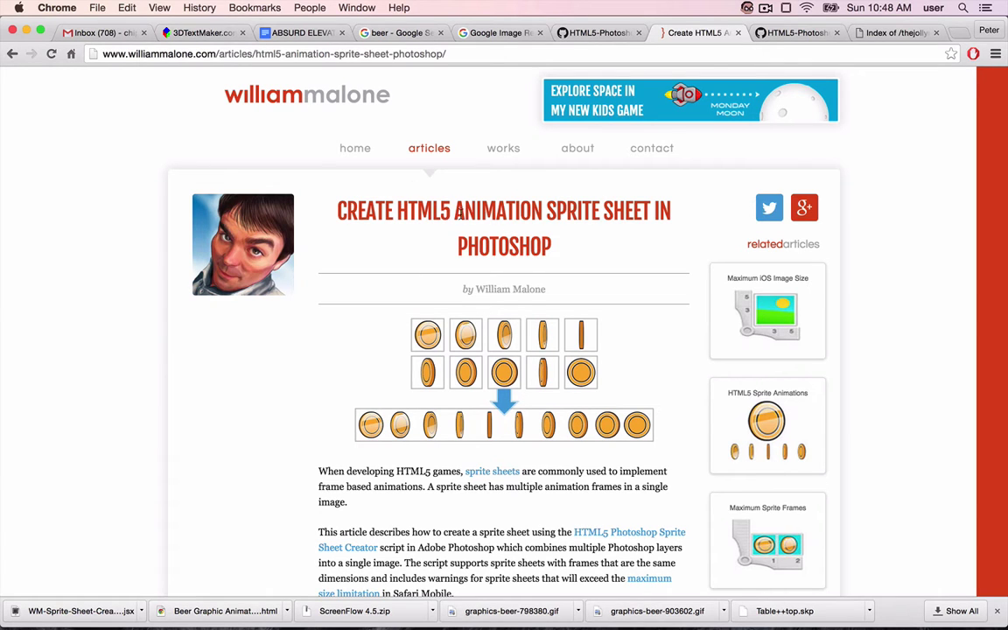
Scroll the sprite sheet article down to its Installation section.
scroll(456, 215, down, 1)
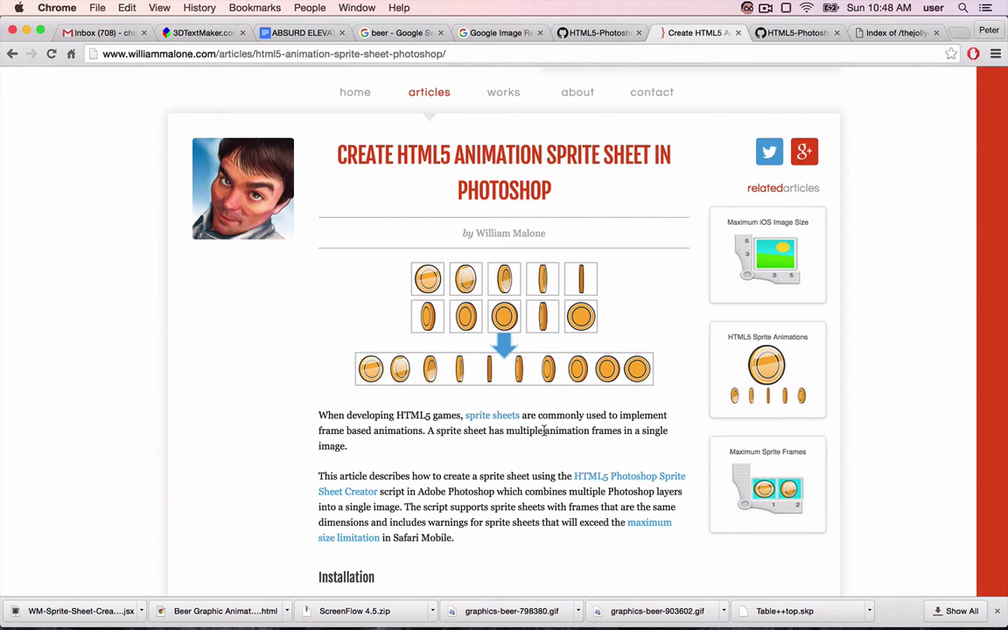
scroll(544, 429, down, 1)
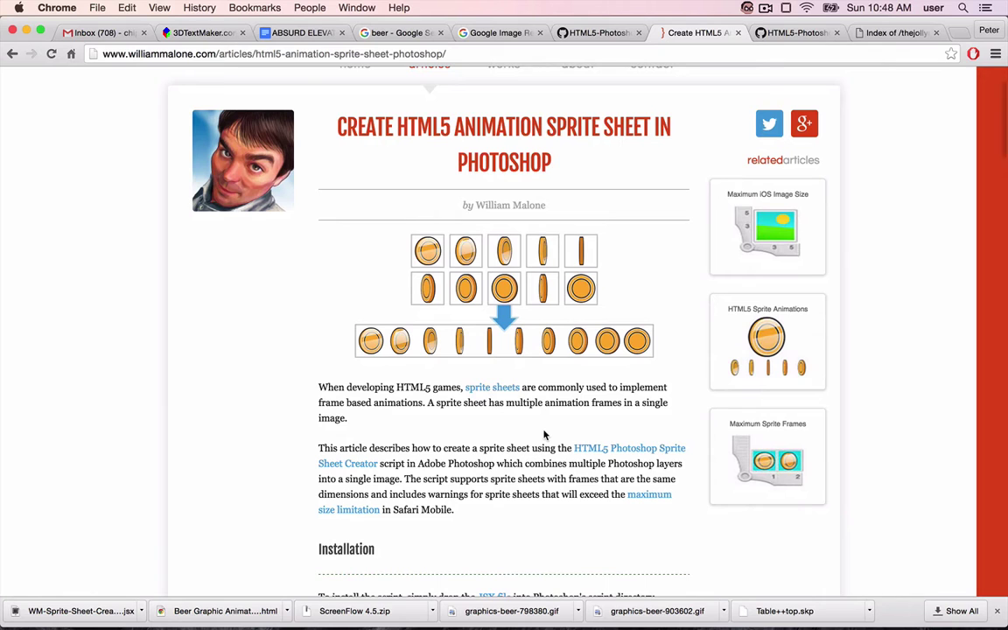
scroll(544, 435, down, 1)
scroll(544, 435, down, 1)
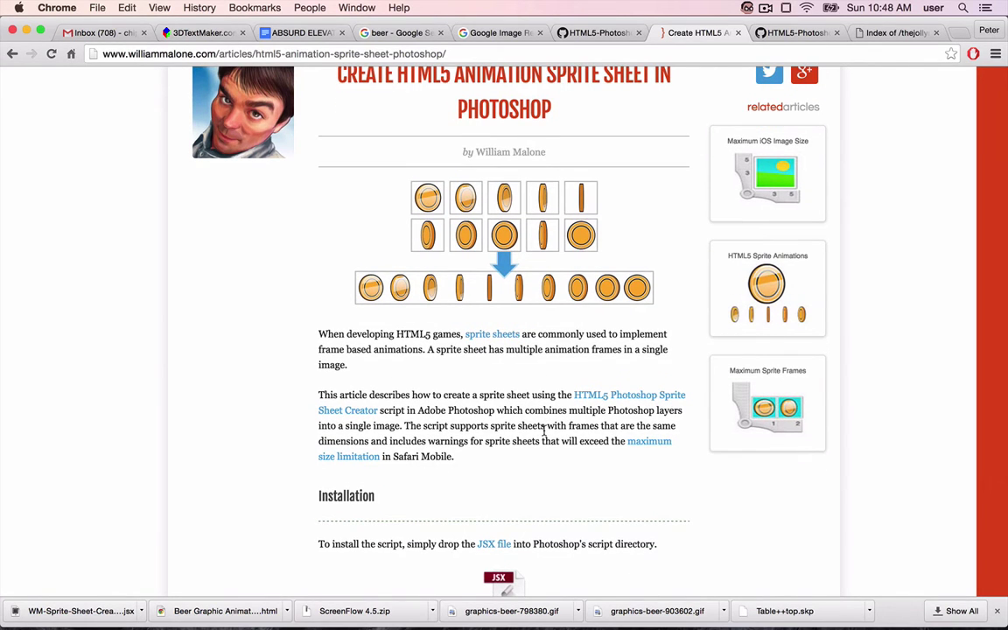
scroll(544, 432, down, 1)
scroll(542, 427, down, 1)
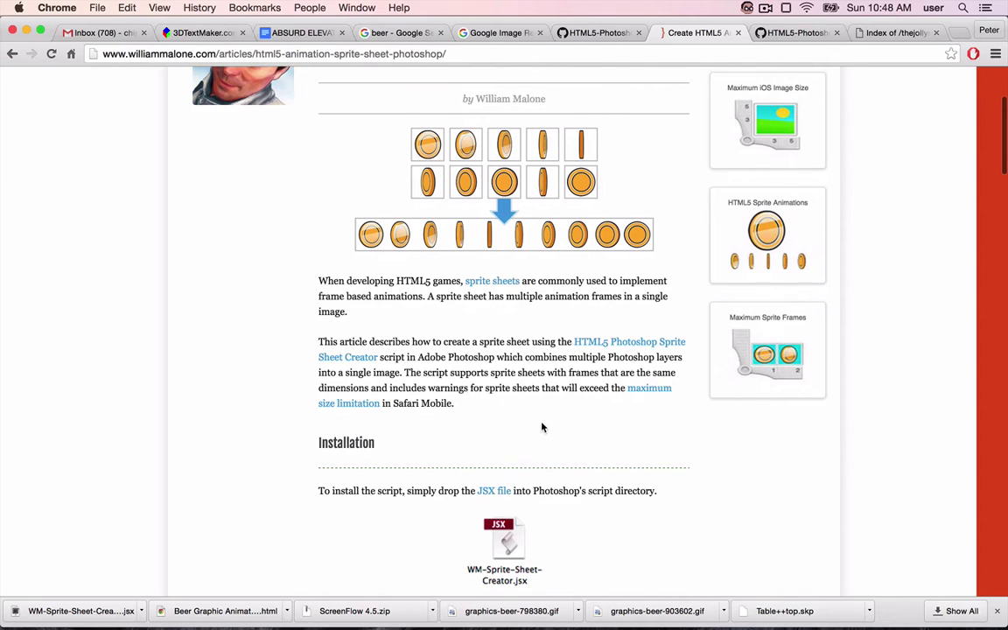
scroll(542, 427, down, 2)
scroll(590, 423, down, 1)
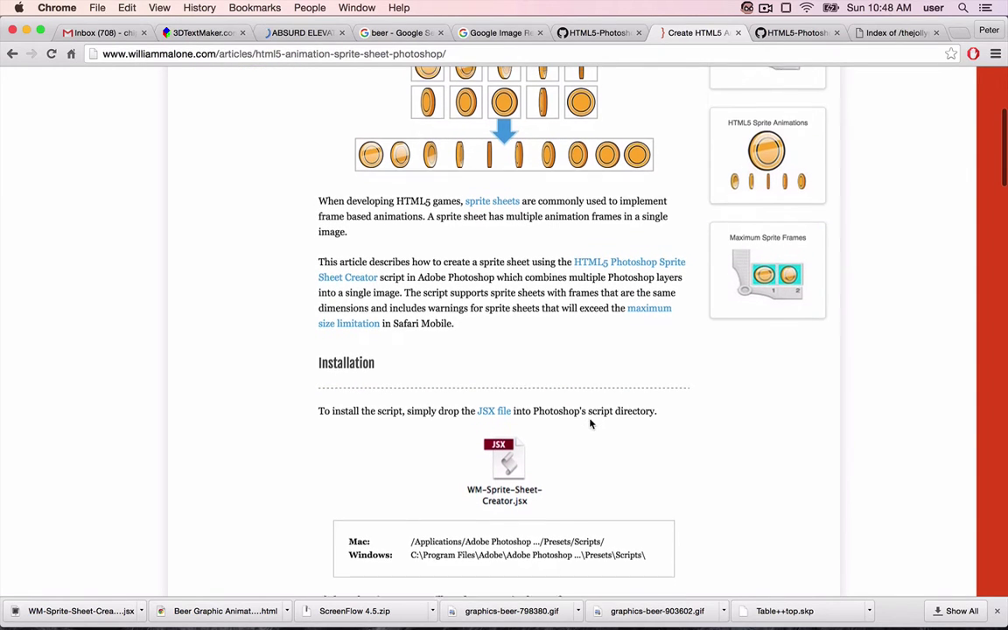
scroll(576, 458, down, 2)
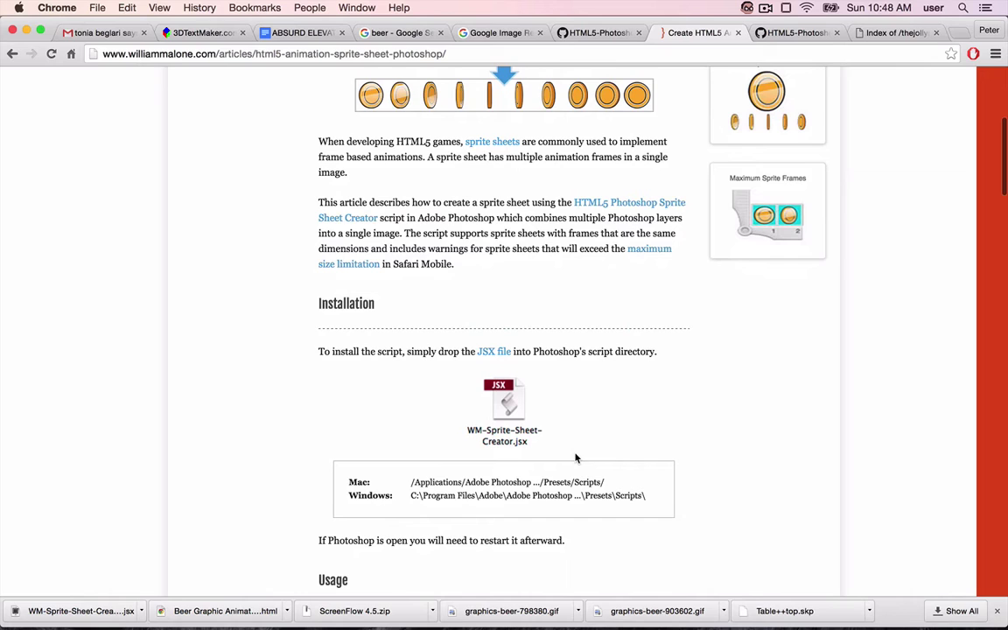
scroll(574, 392, down, 2)
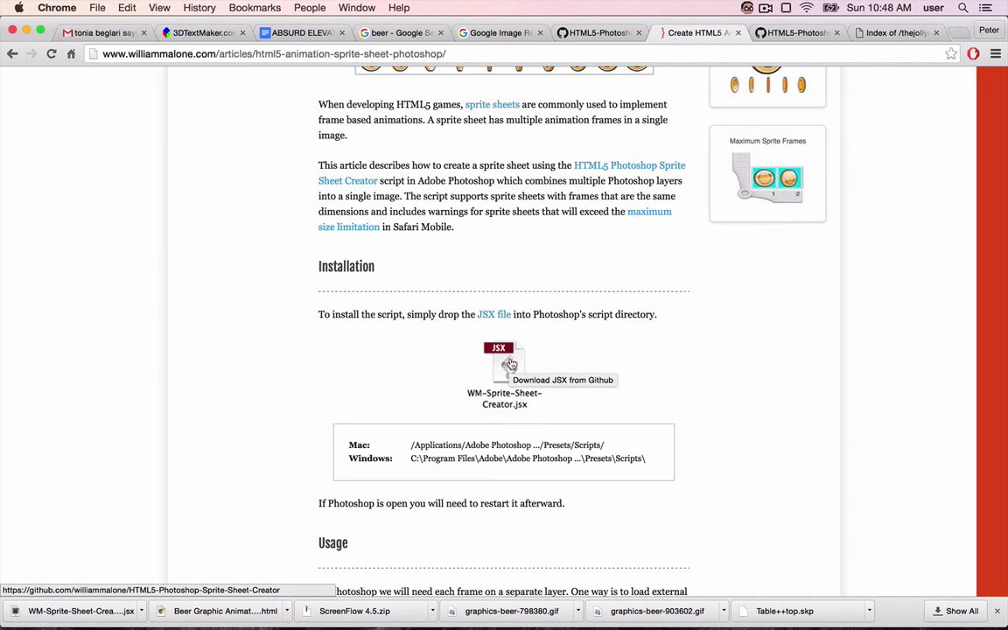
scroll(507, 359, down, 1)
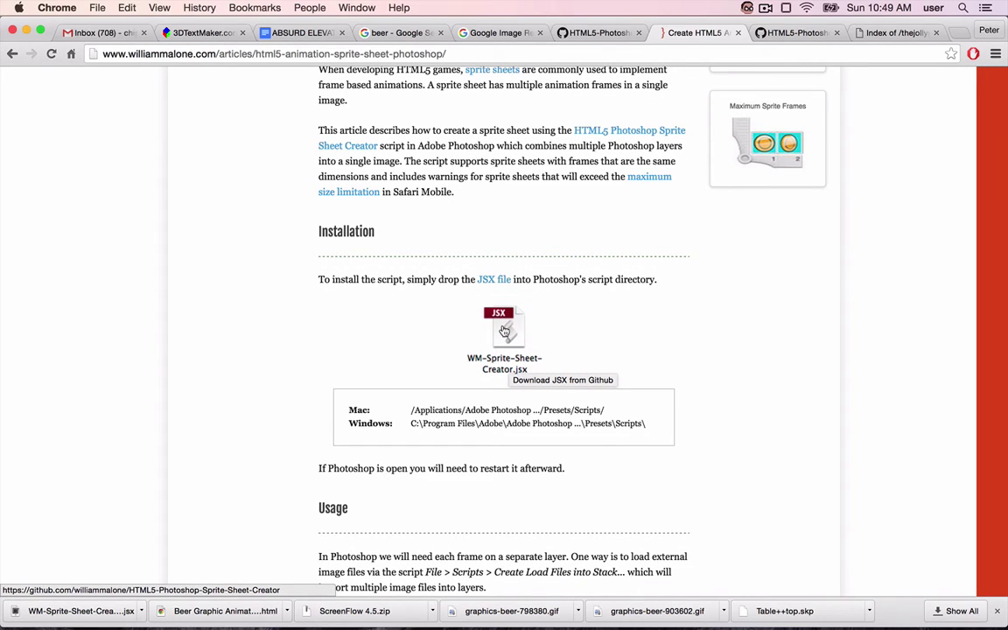
scroll(506, 331, up, 9)
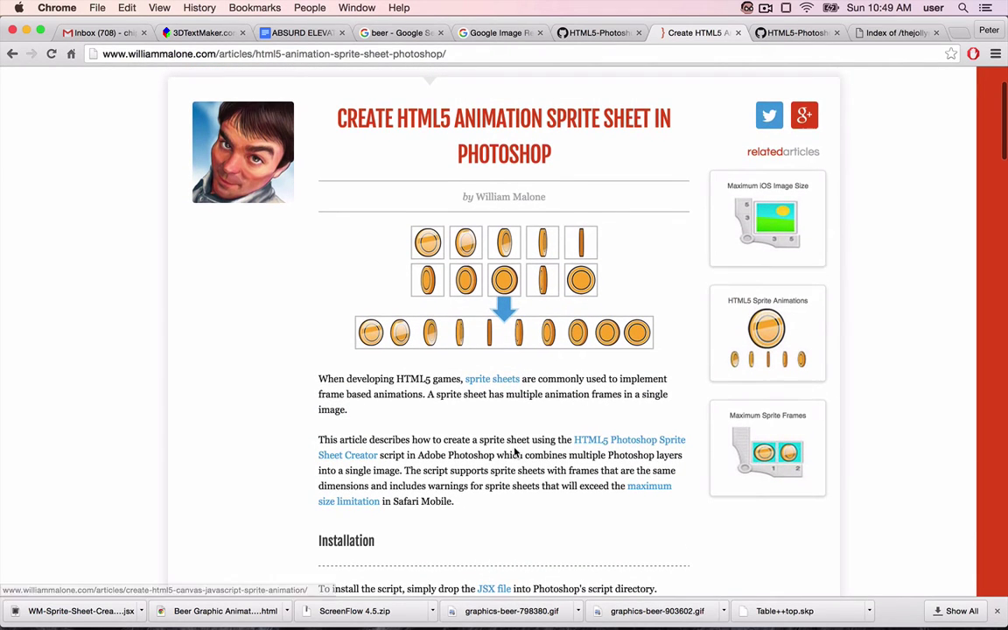
scroll(515, 453, down, 3)
scroll(515, 453, down, 2)
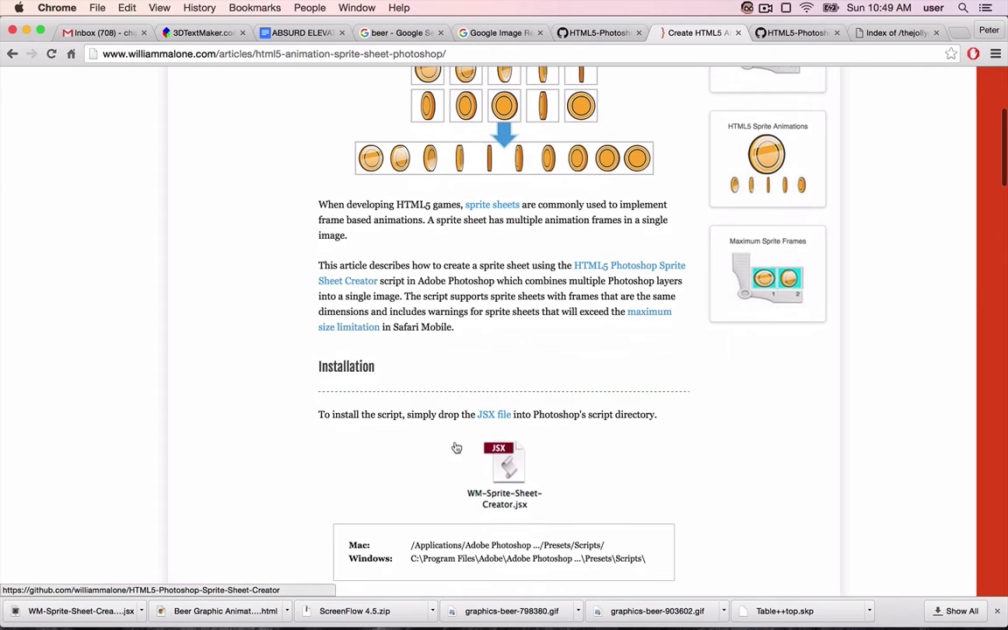
scroll(516, 459, down, 1)
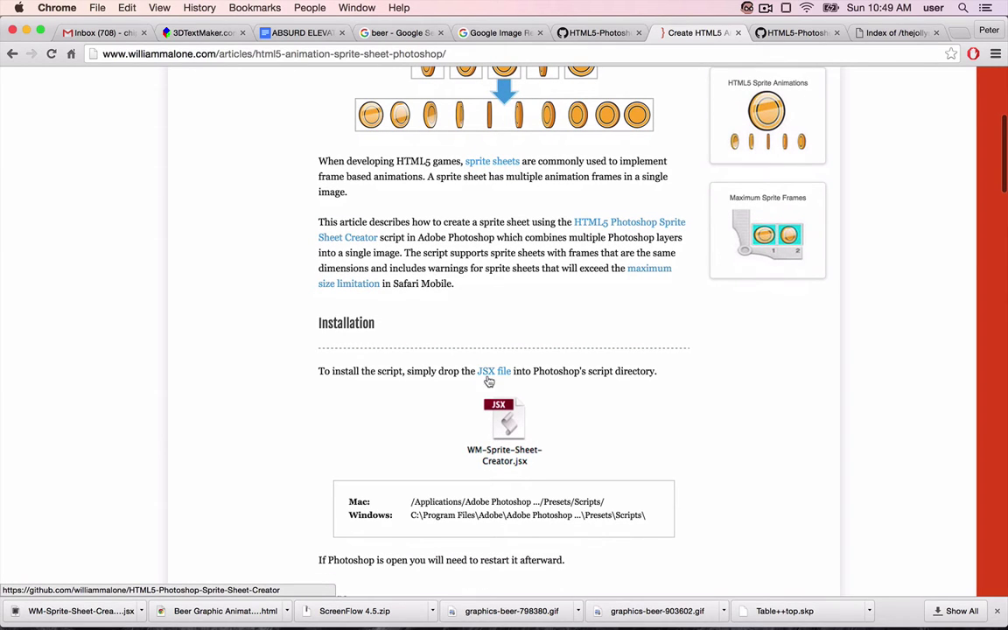
Open WM-Sprite-Sheet-Creator.jsx on GitHub and save its Raw link to the Desktop.
click(504, 423)
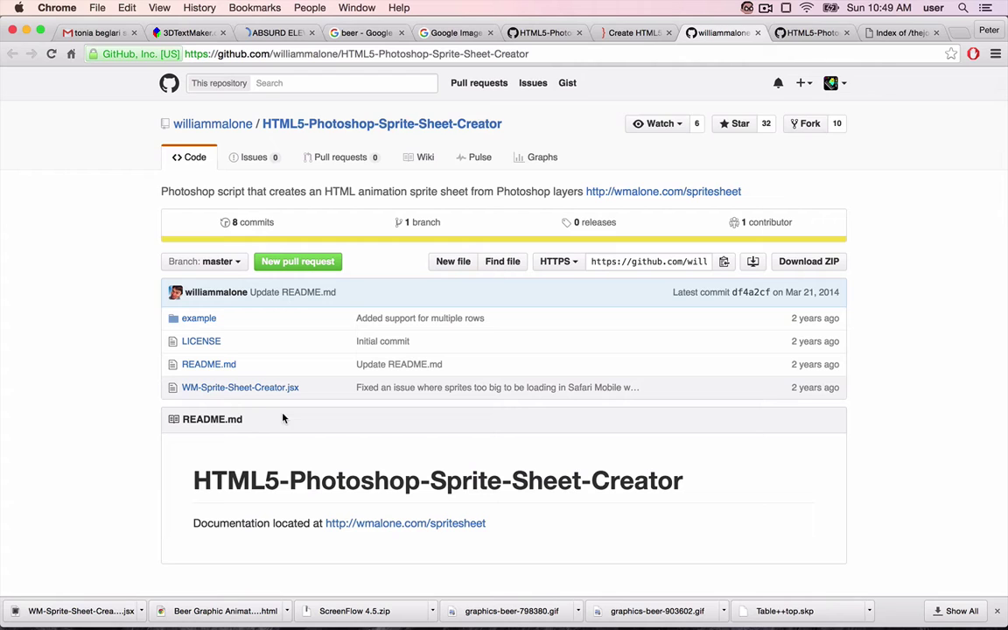
click(208, 387)
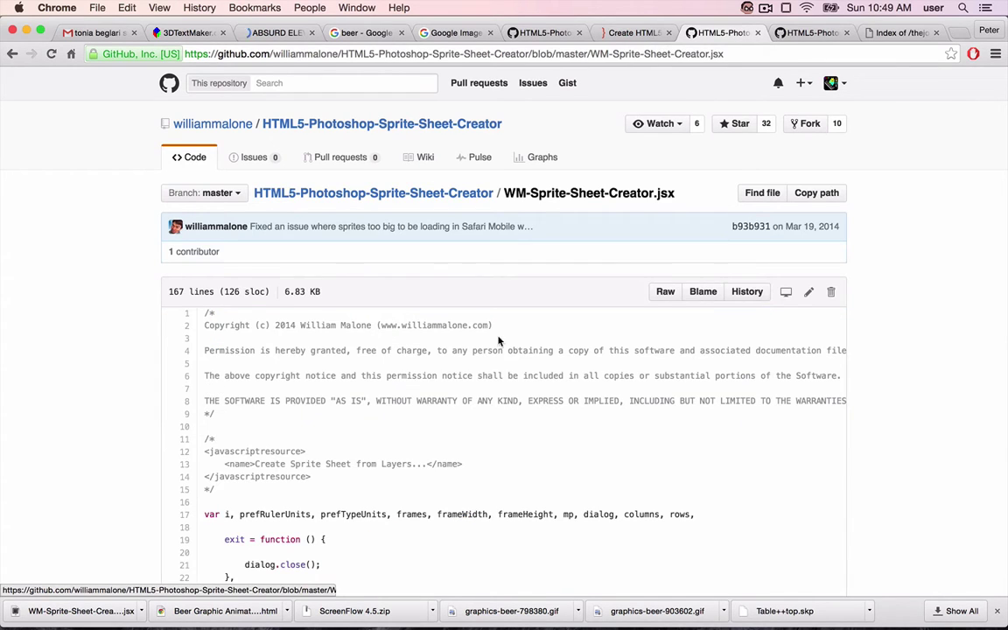
scroll(595, 302, down, 3)
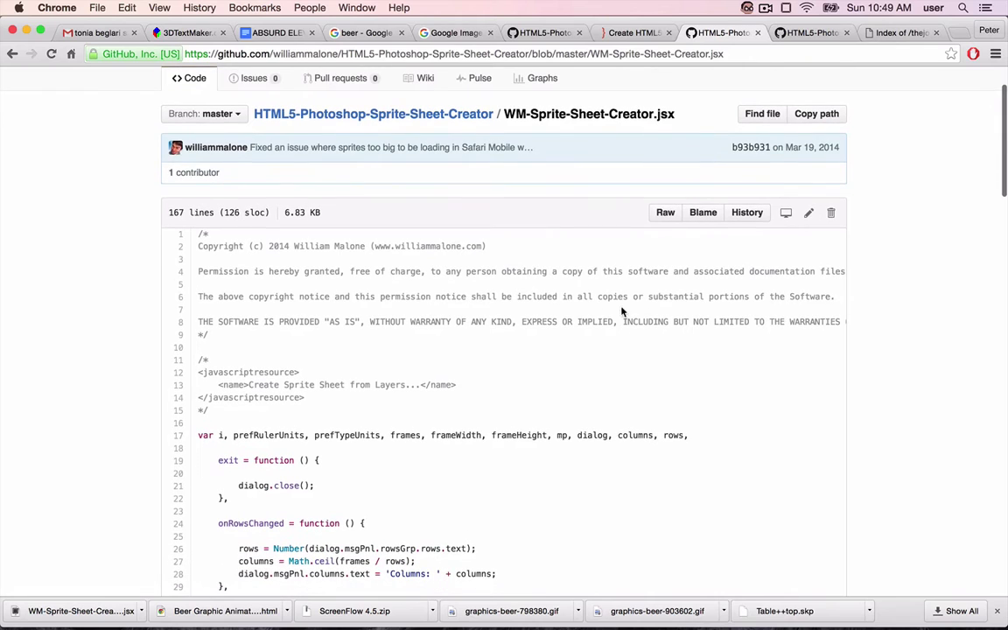
right_click(662, 215)
click(700, 268)
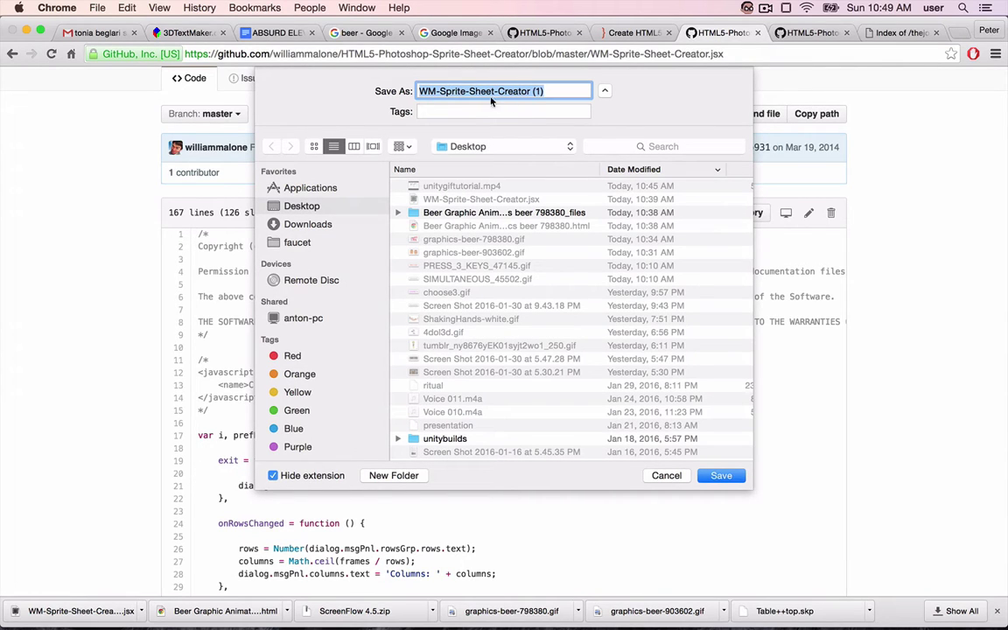
click(719, 475)
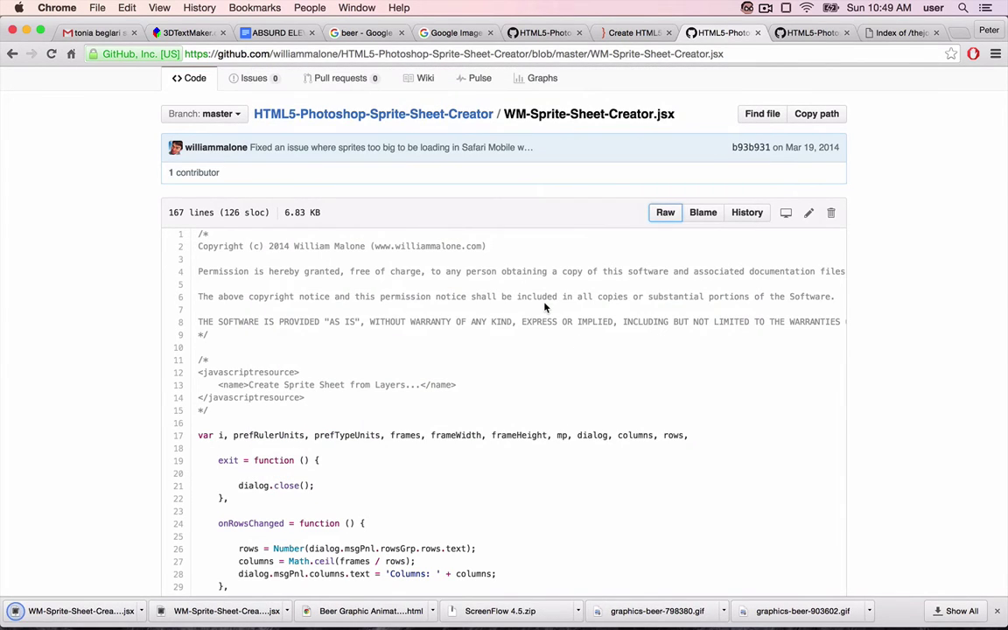
Open two Finder windows side by side, one listing the Desktop with the downloaded script.
key(super+Tab)
key(super+Tab)
key(super+Tab)
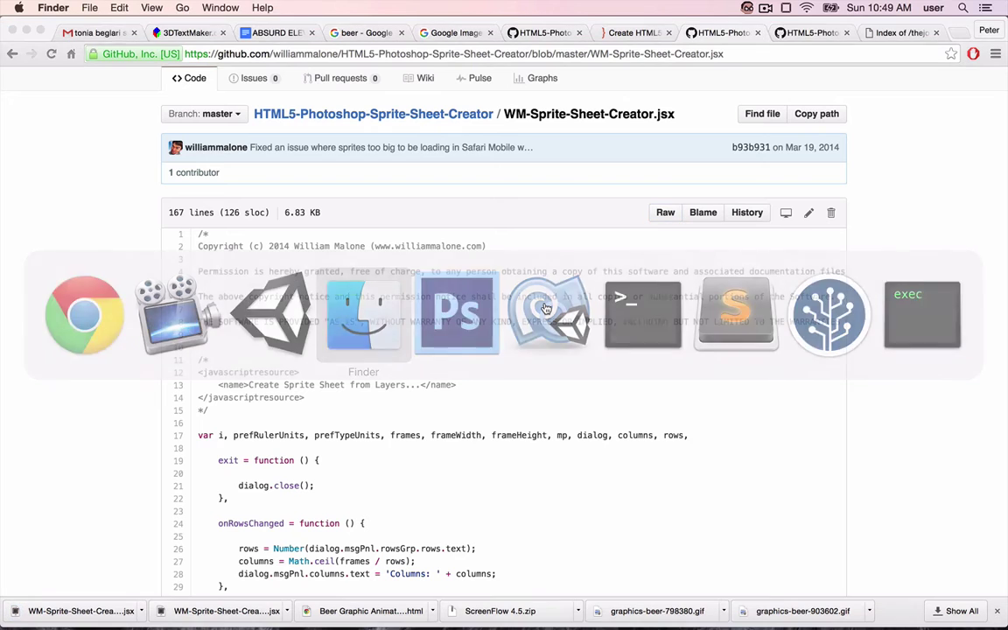
key(super+Tab)
key(super+Tab)
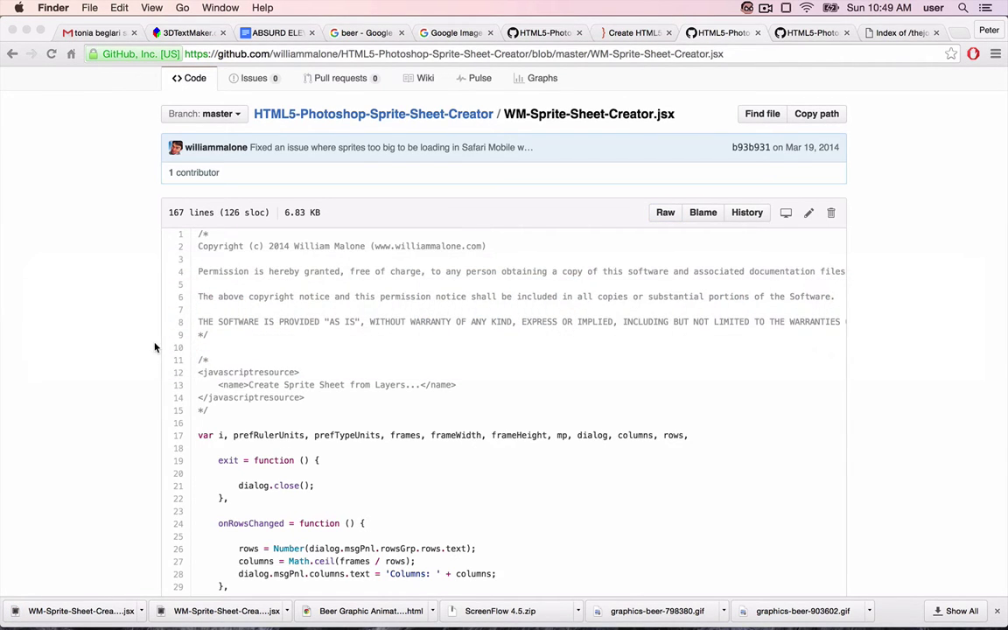
key(super+n)
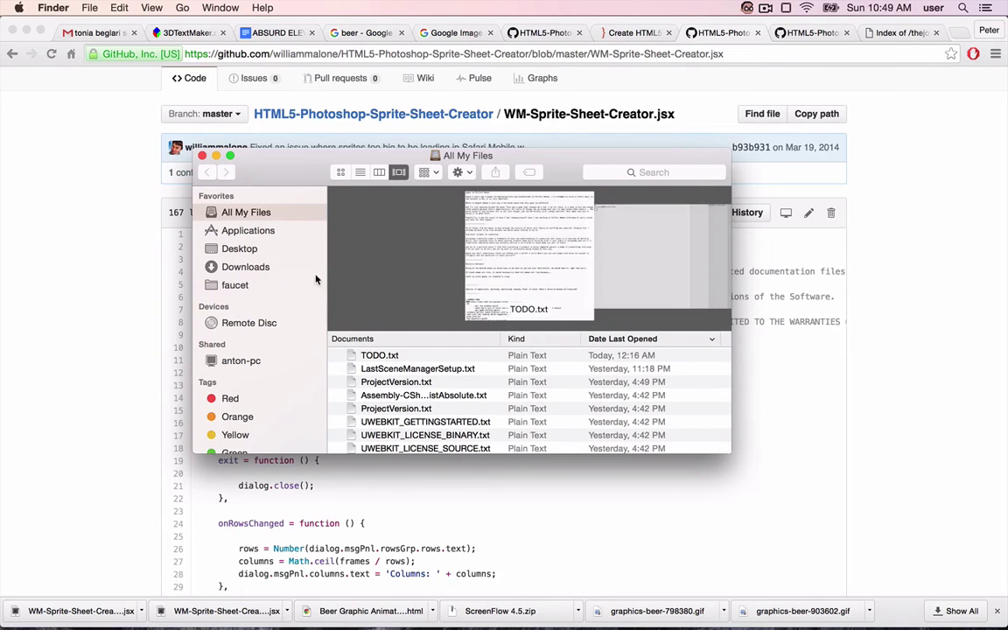
click(239, 250)
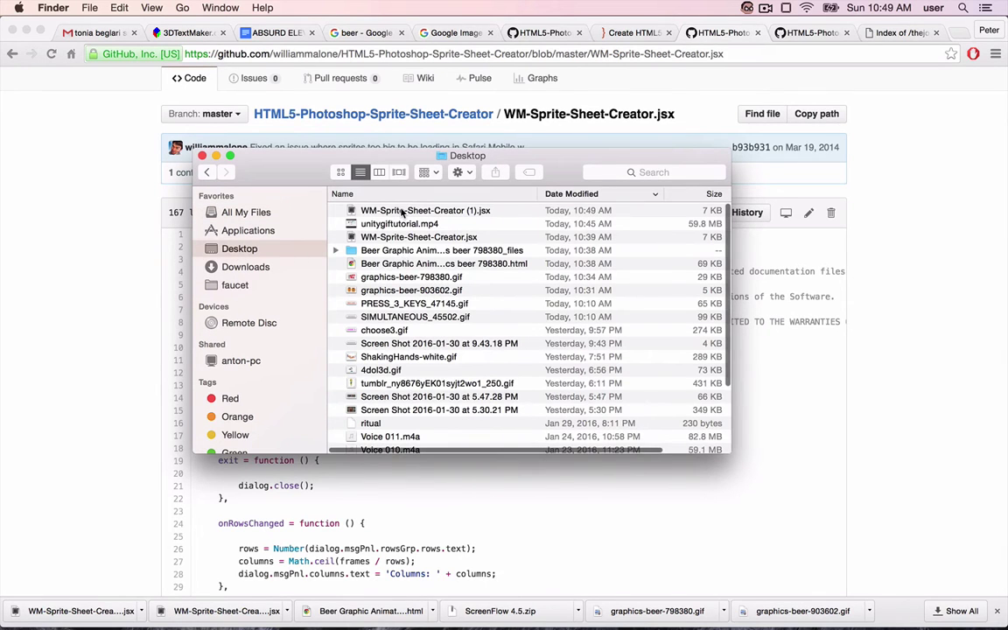
click(402, 210)
key(super+n)
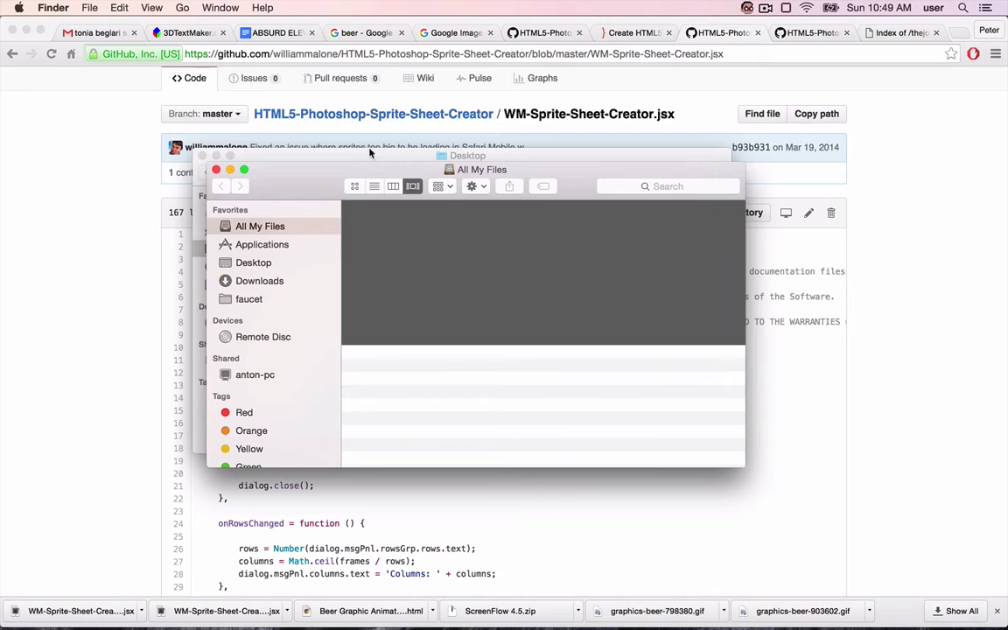
drag(300, 161, 527, 160)
Browse the second window to Applications > Adobe Photoshop CS6 > Presets > Scripts.
click(515, 241)
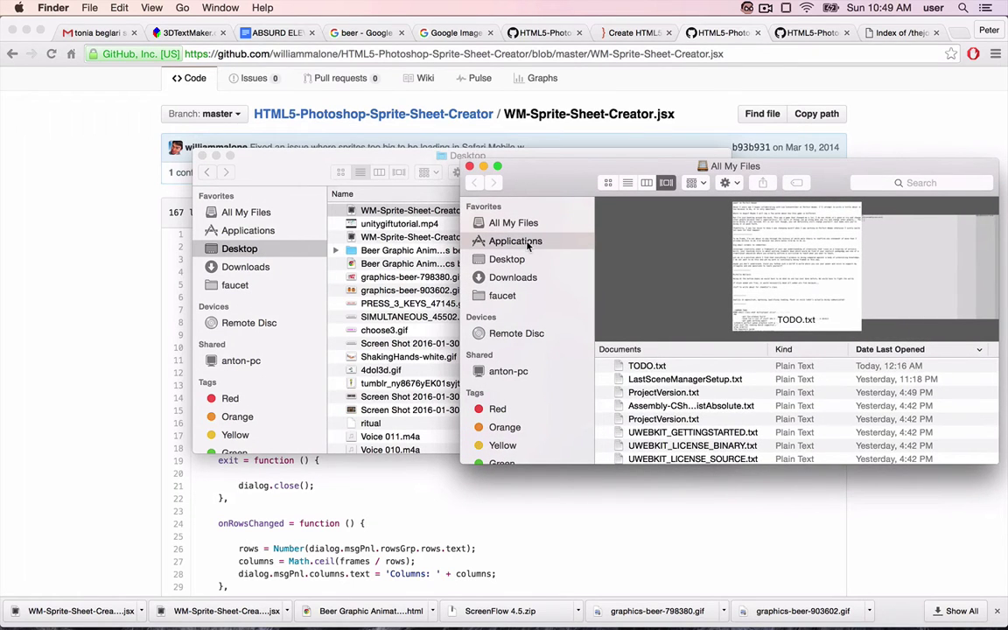
scroll(656, 245, up, 5)
scroll(676, 248, up, 5)
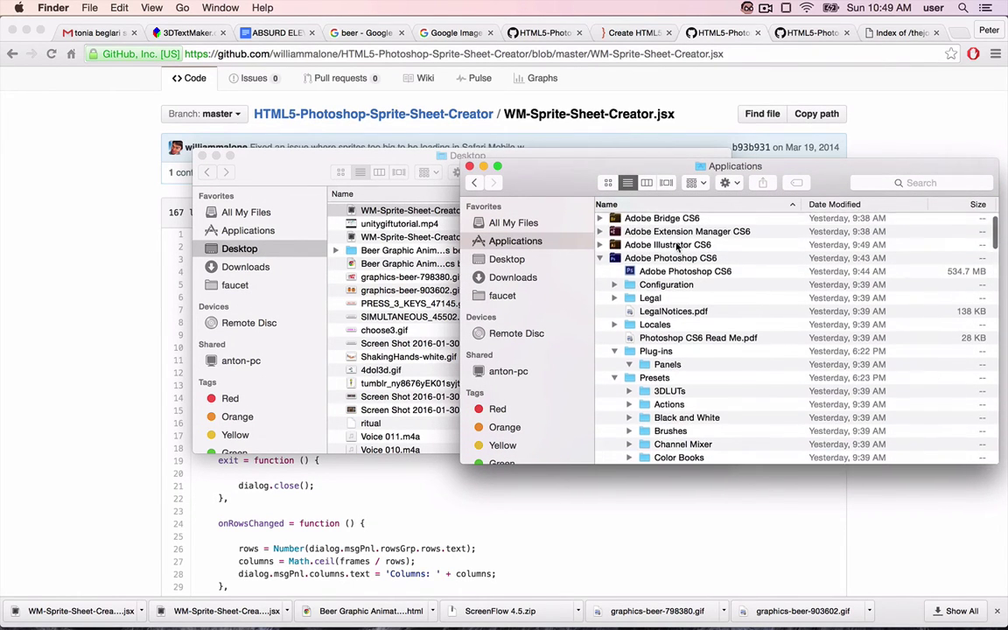
click(638, 262)
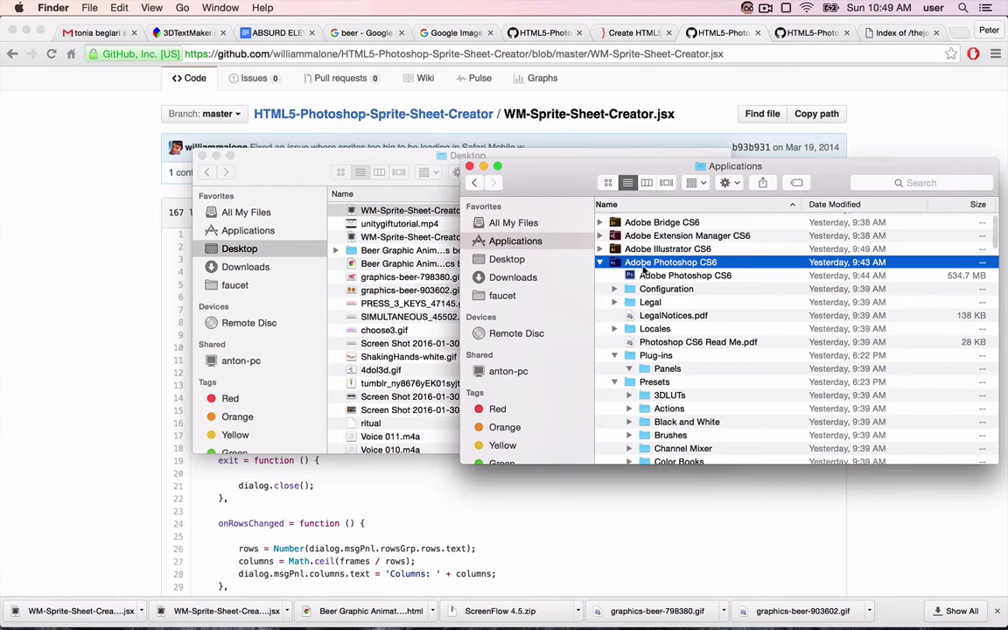
click(601, 264)
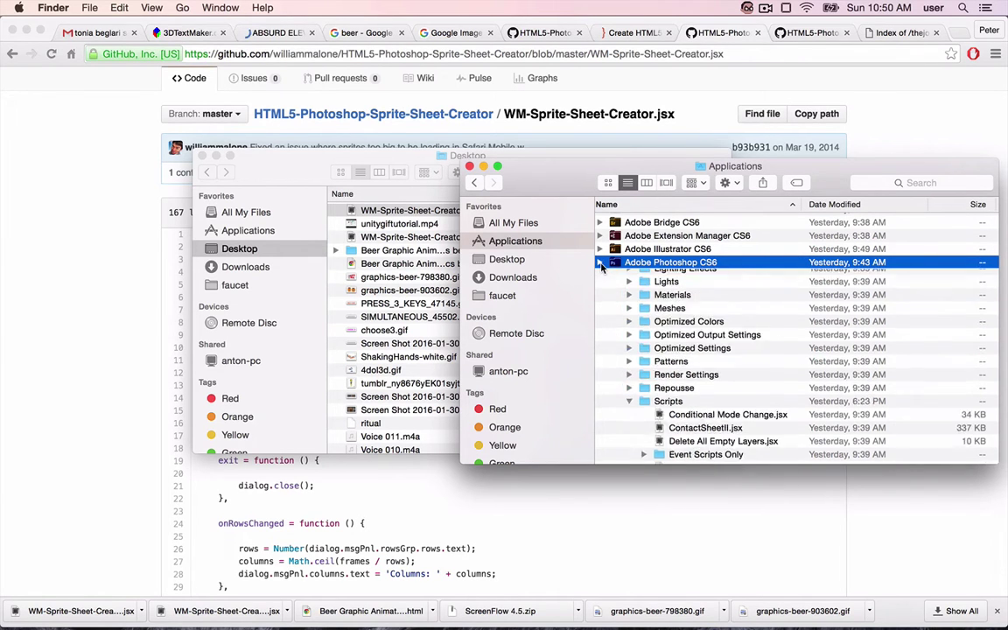
click(601, 264)
scroll(649, 298, down, 1)
scroll(648, 297, down, 1)
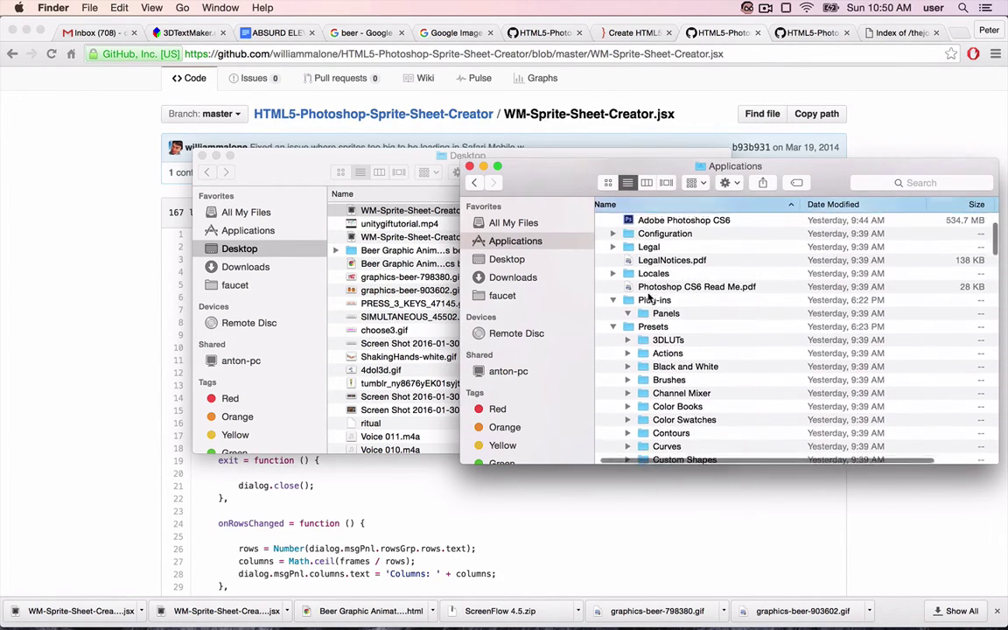
click(657, 322)
scroll(661, 337, down, 3)
scroll(662, 344, down, 6)
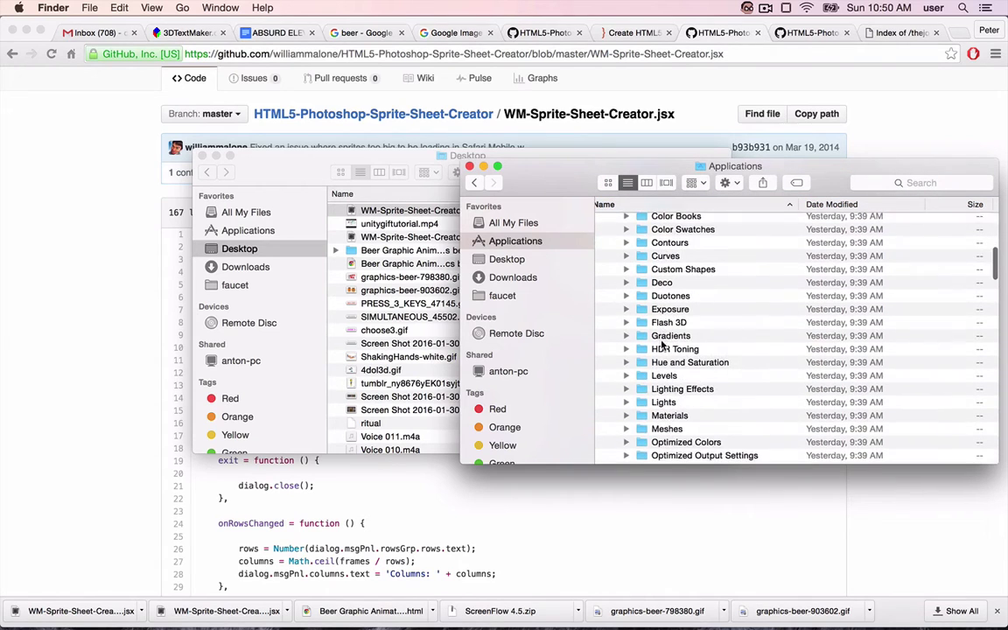
click(659, 370)
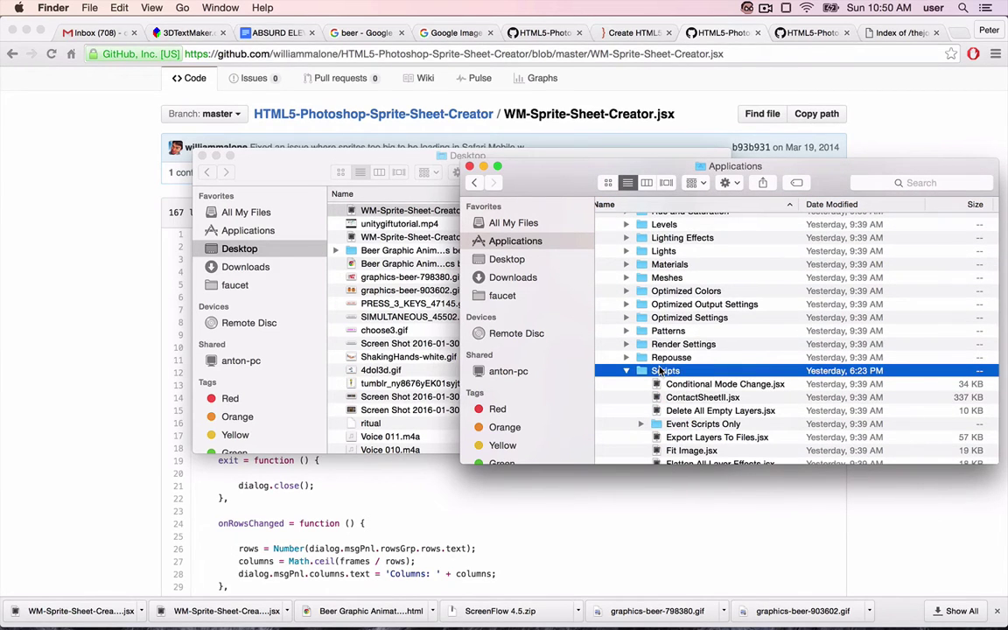
scroll(653, 322, down, 3)
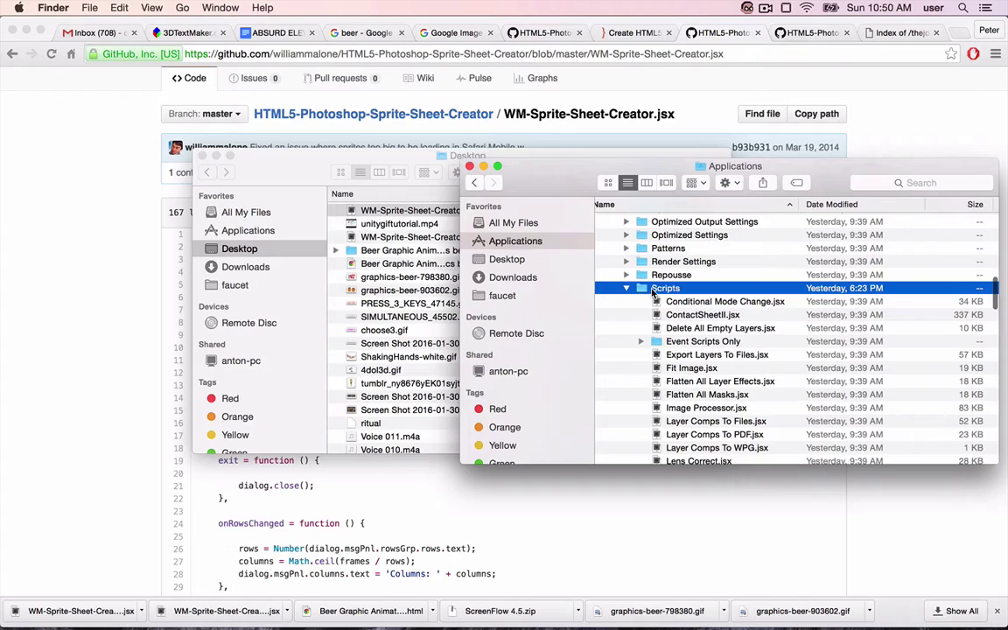
double_click(655, 288)
Copy WM-Sprite-Sheet-Creator.jsx from the Desktop into the Scripts folder.
drag(402, 210, 750, 288)
click(737, 457)
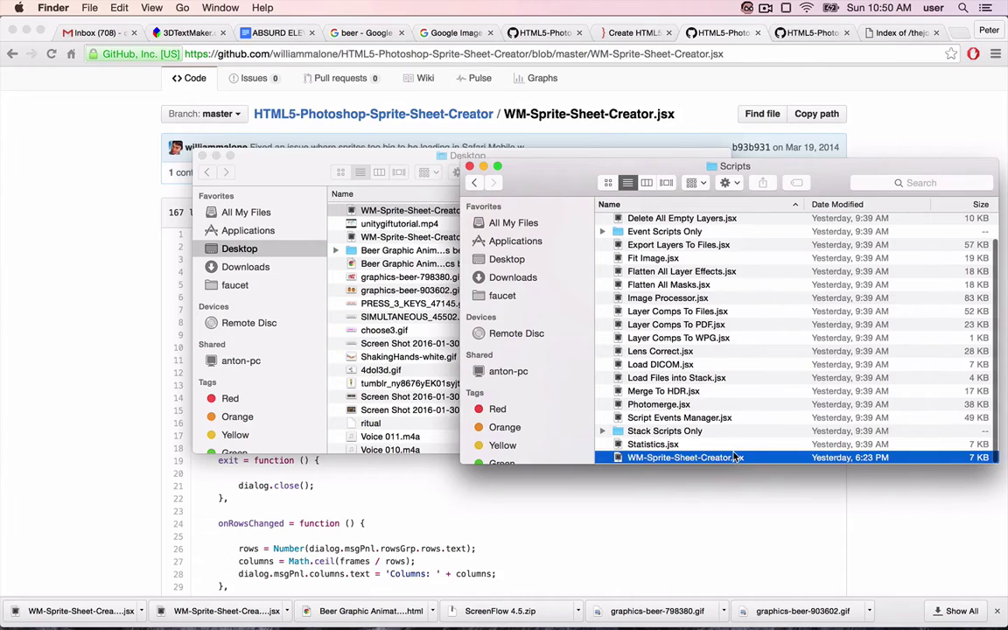
key(super+Tab)
key(super+Tab)
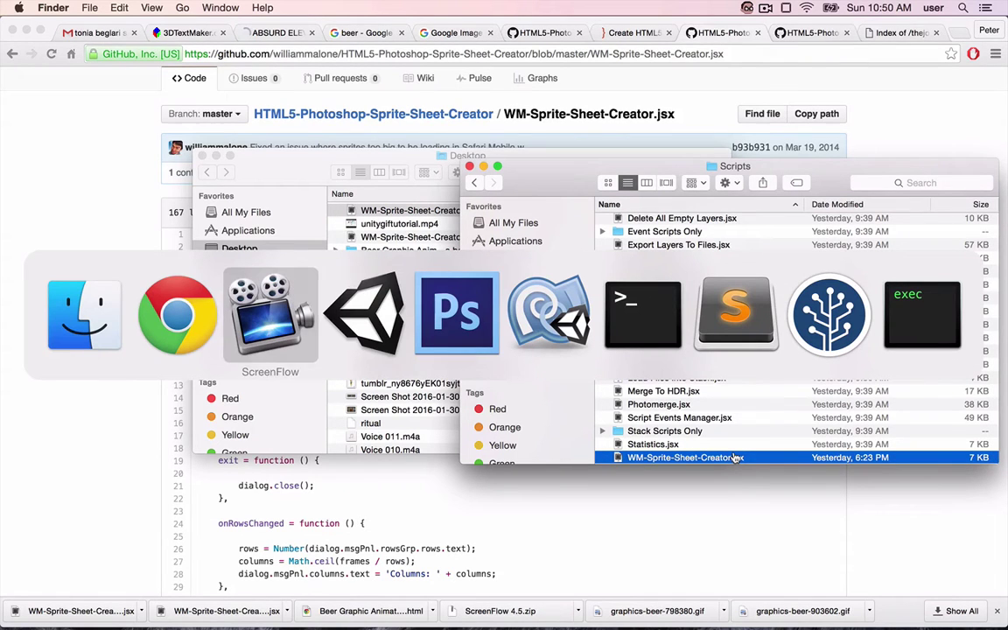
key(super+Tab)
key(super+Tab)
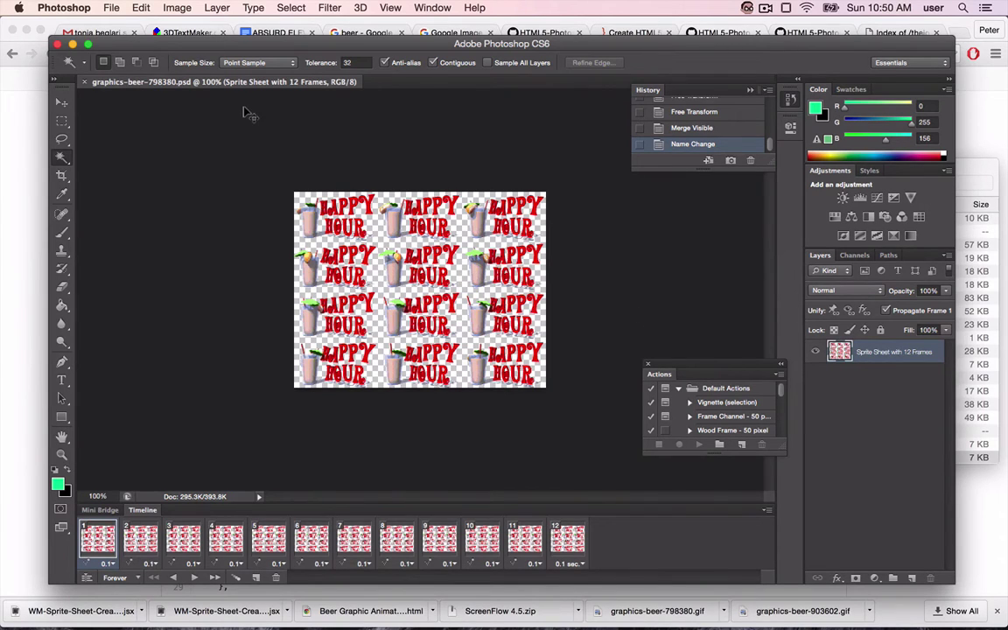
Close the graphics-beer-798380.psd sprite sheet and return to the Finder windows.
key(super+w)
key(super+Tab)
key(super+Tab)
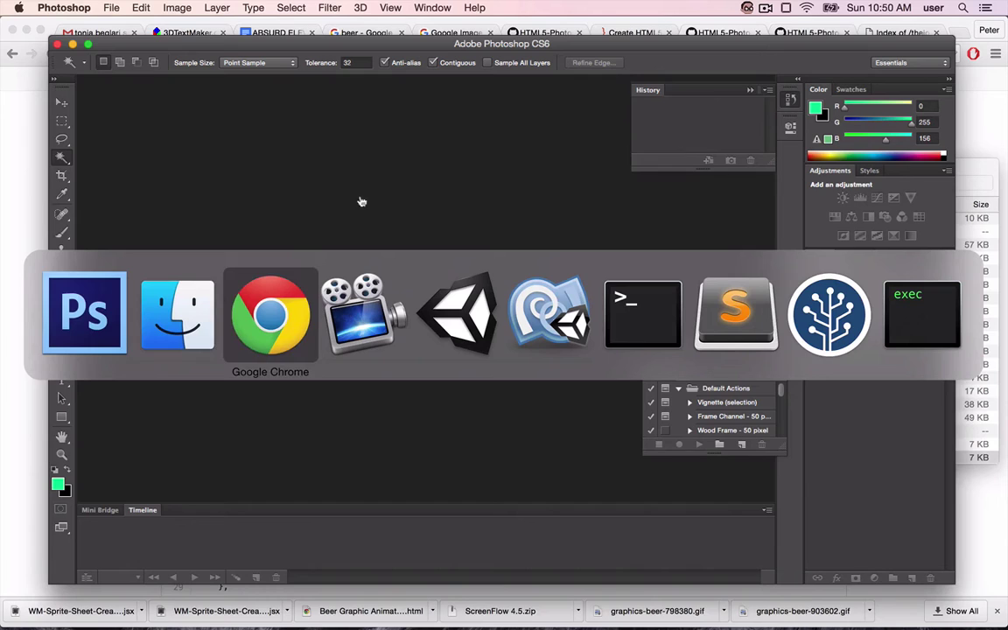
key(super+shift+Tab)
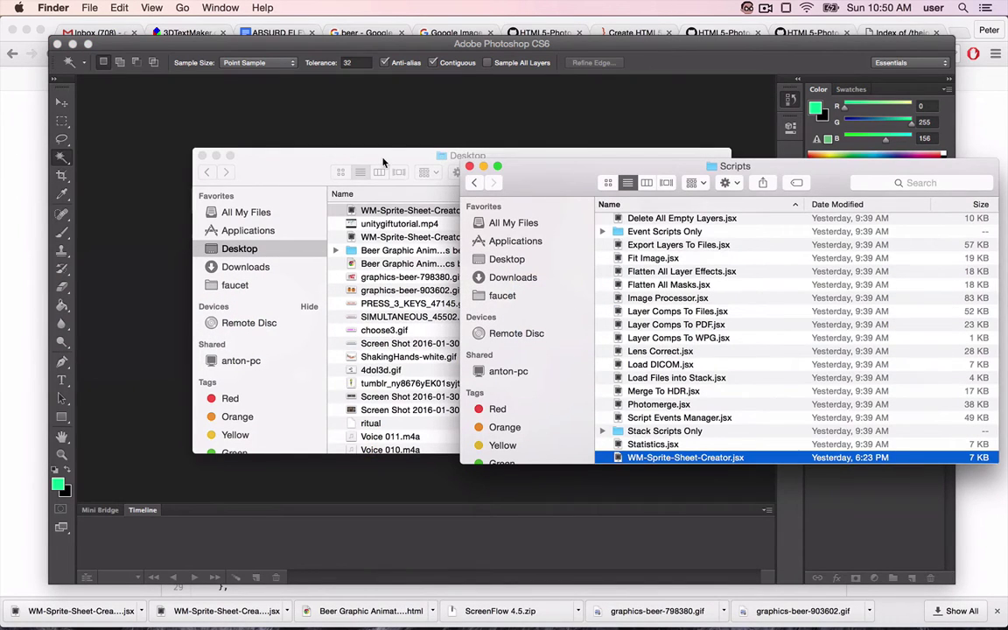
Move the Desktop window aside and bring up the 3DTextMaker tab scrolled to Step 1.
drag(382, 161, 593, 114)
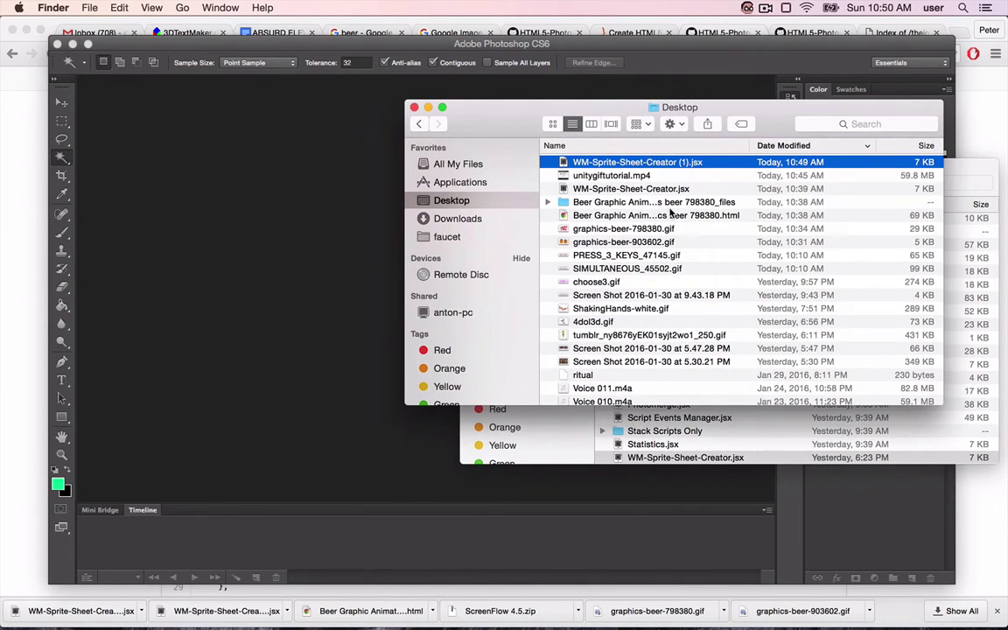
key(super+Tab)
key(super+Tab)
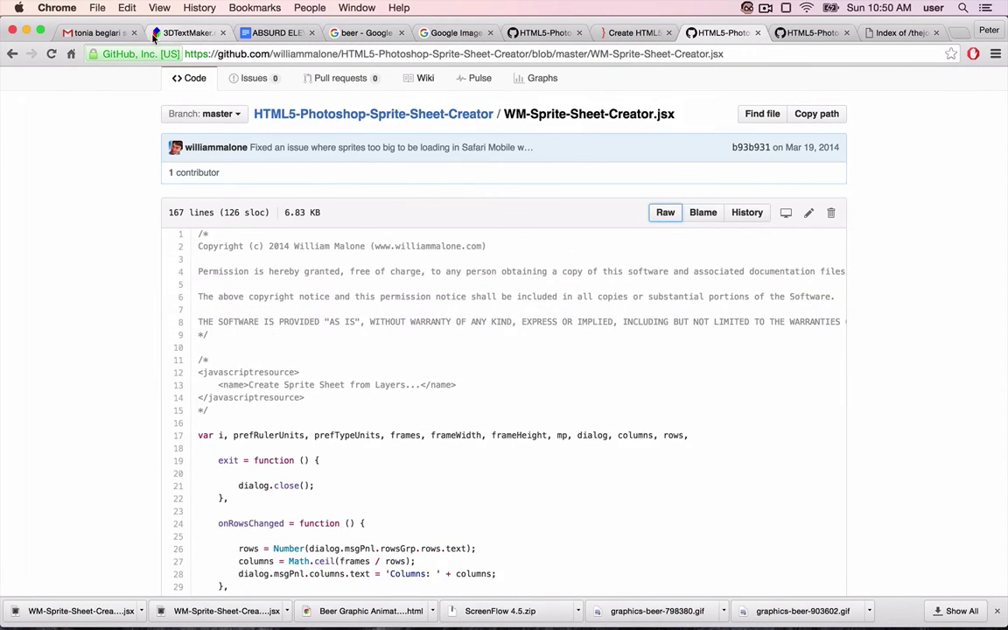
click(155, 33)
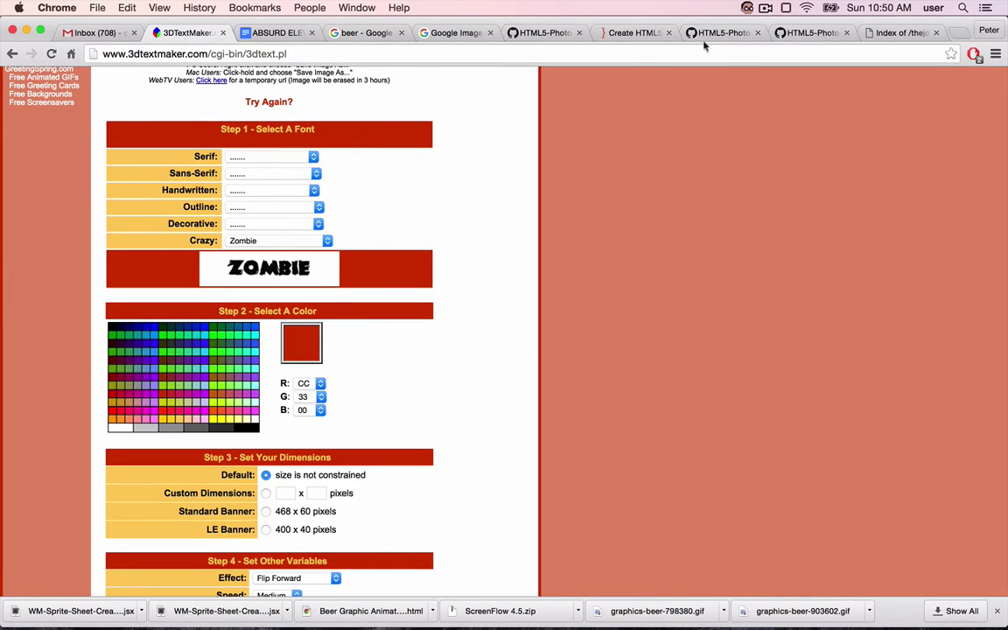
scroll(565, 156, up, 2)
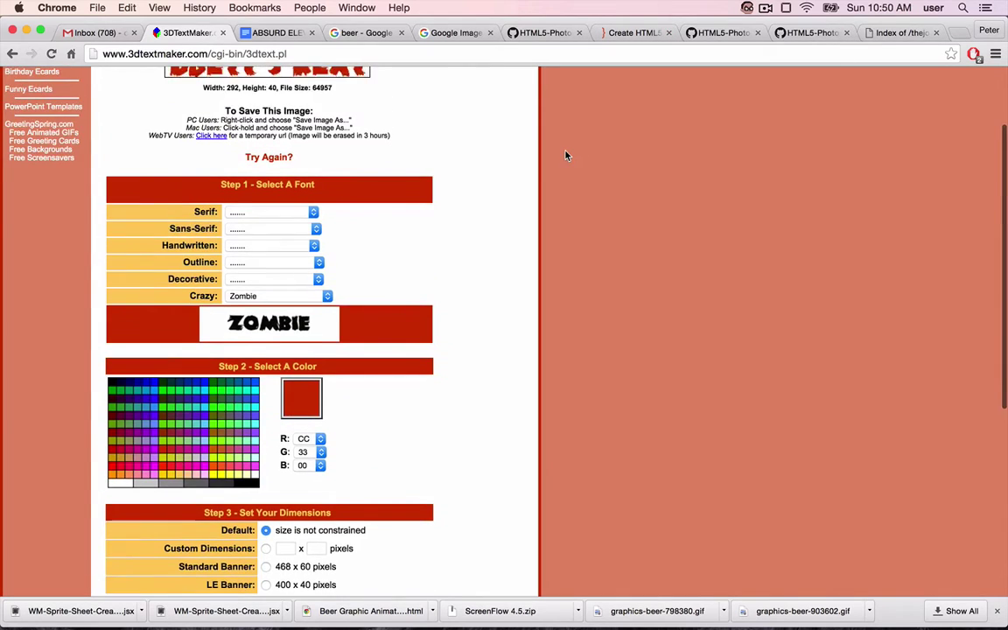
scroll(565, 156, up, 3)
key(super+9)
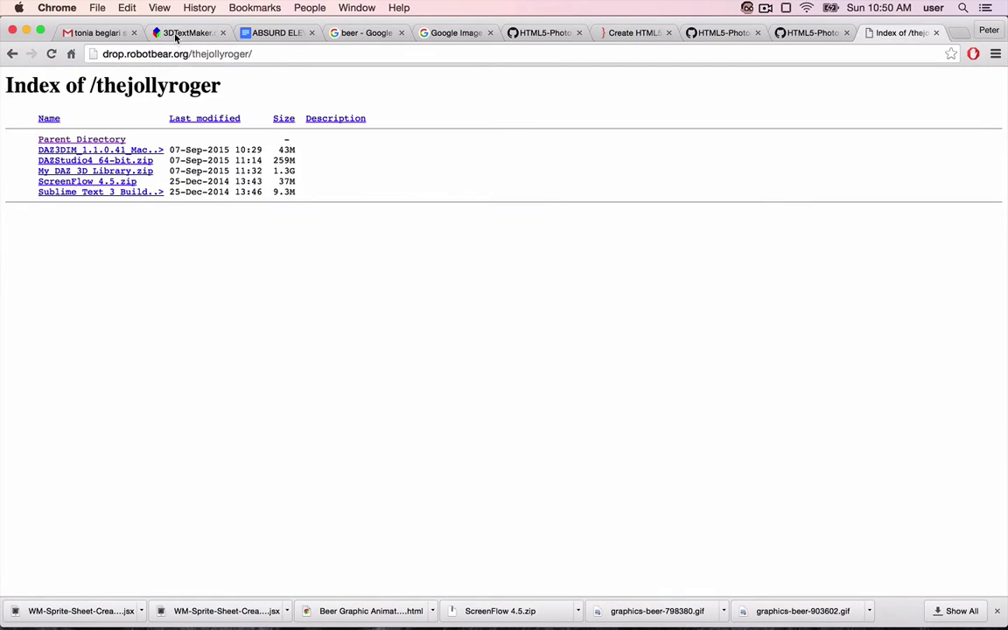
click(176, 35)
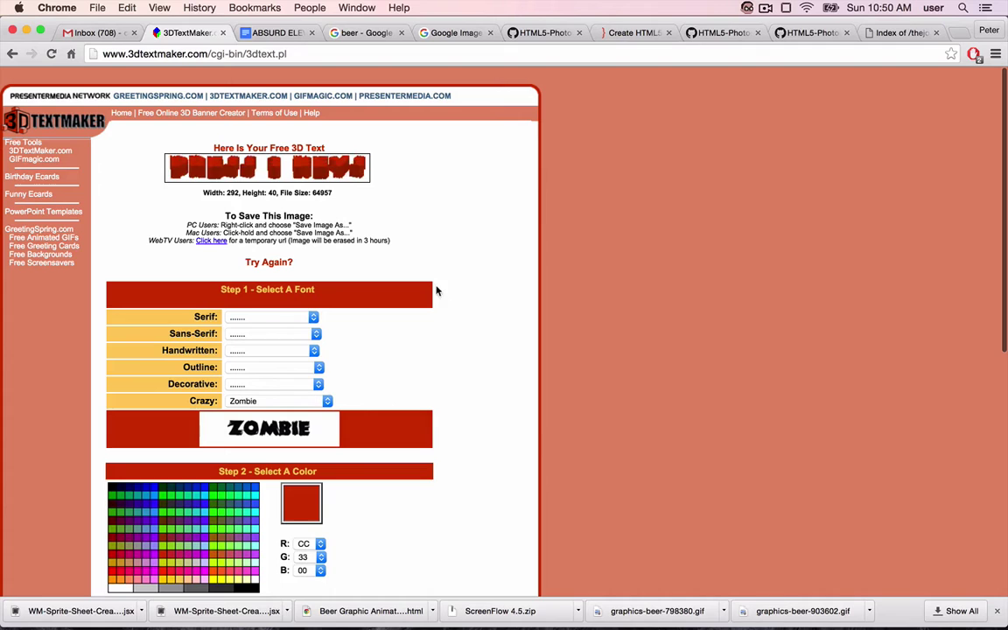
scroll(293, 353, down, 1)
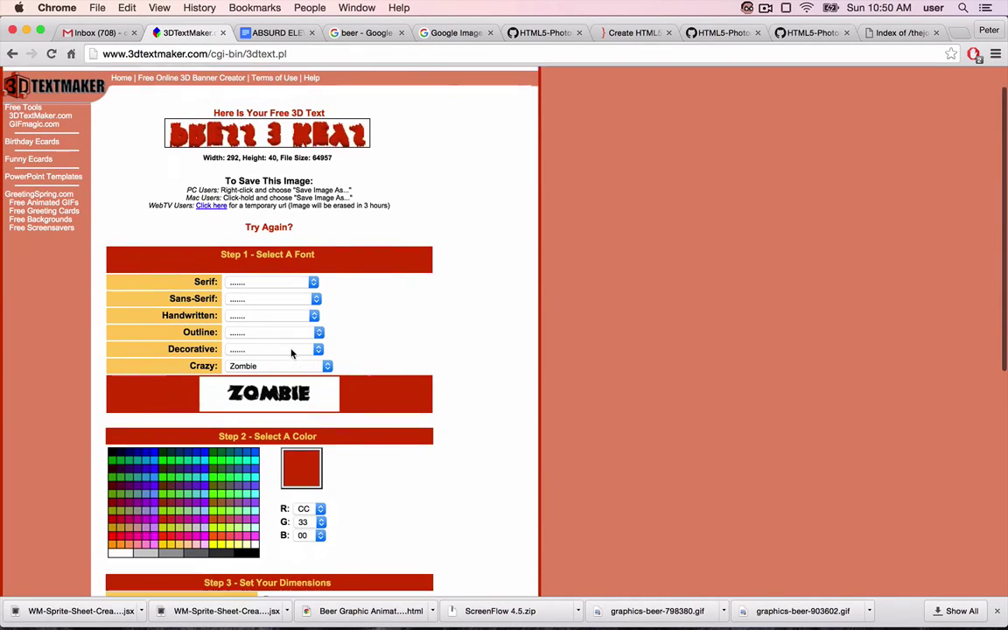
scroll(292, 352, down, 1)
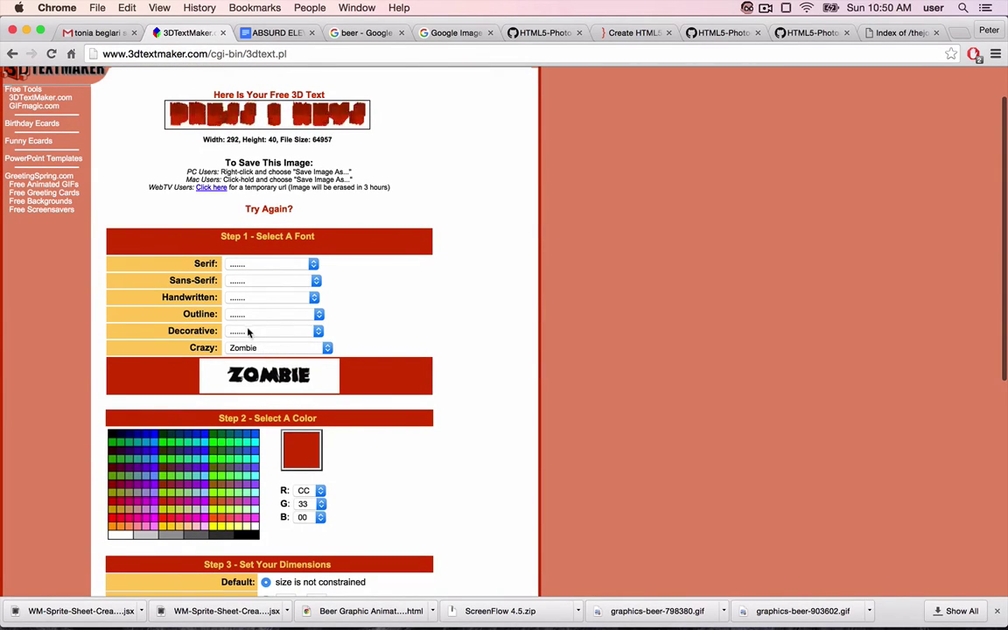
Preview the Typewise, Top Bond and TommyGun fonts, then keep the Zombie font.
click(269, 263)
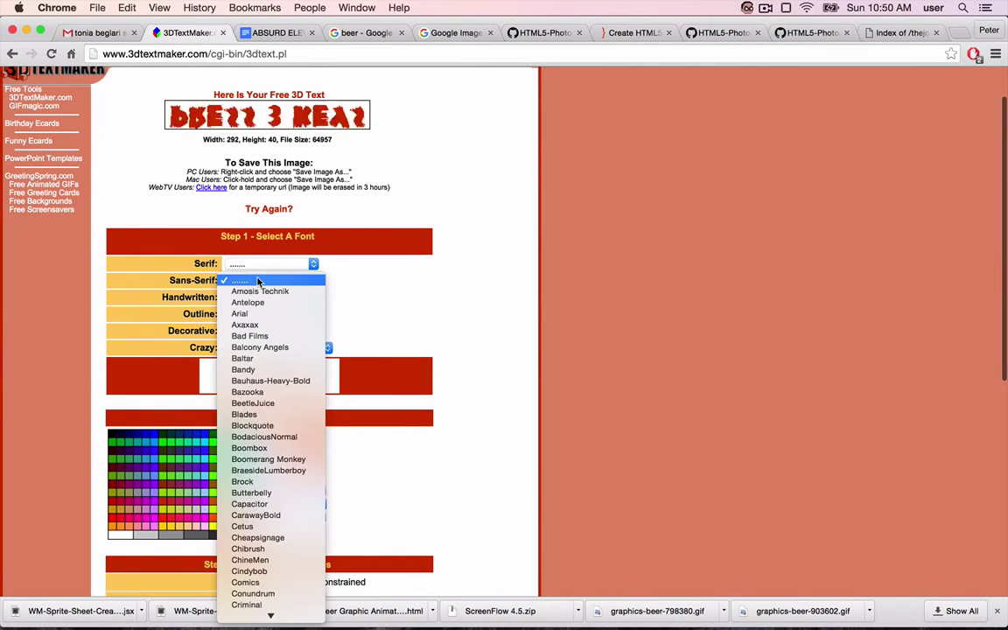
click(455, 258)
click(266, 347)
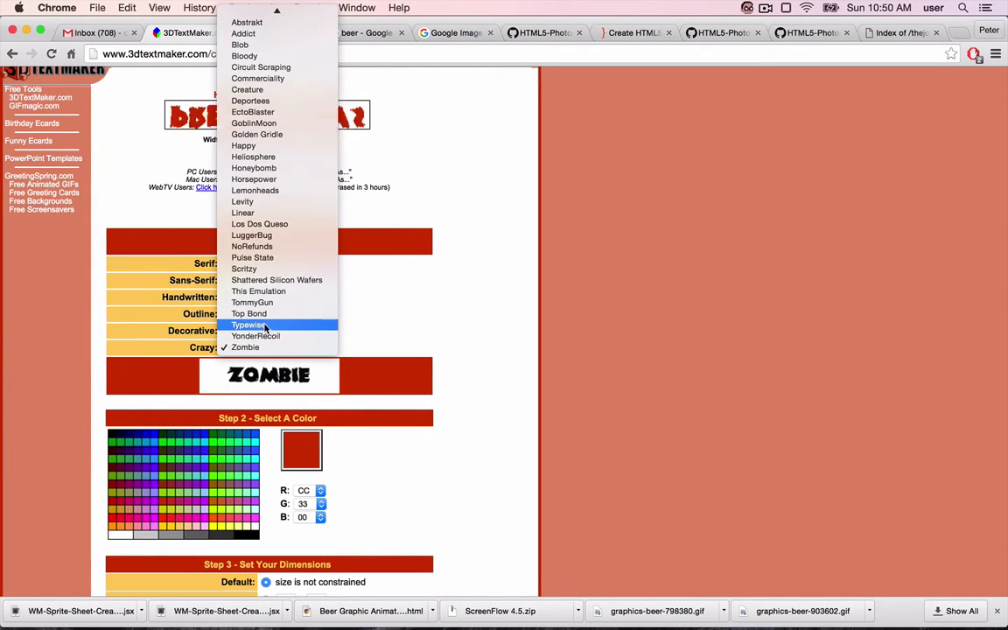
click(265, 325)
click(269, 348)
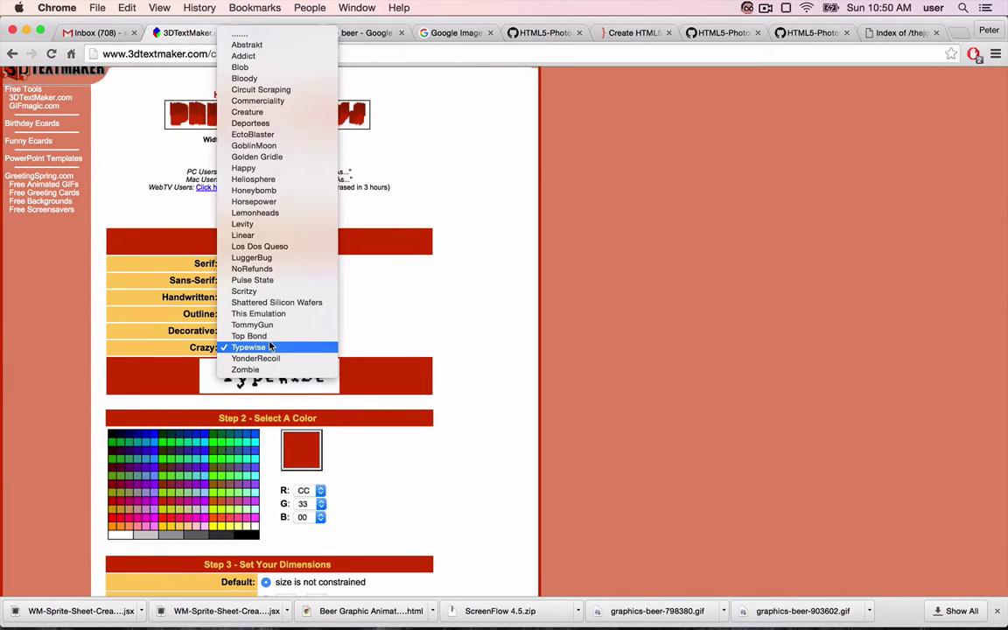
click(263, 336)
click(270, 343)
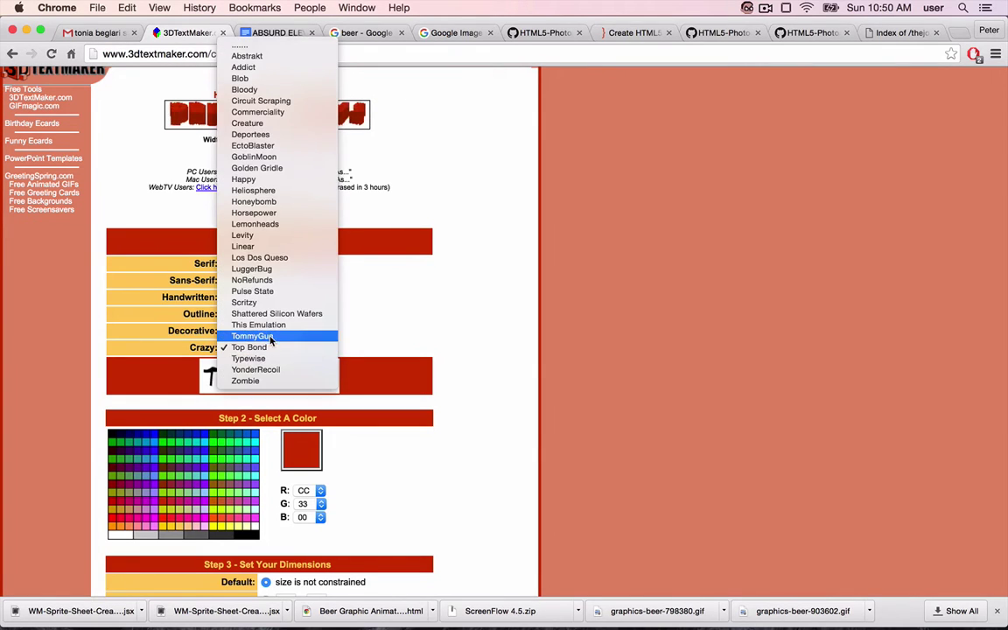
click(270, 337)
click(267, 348)
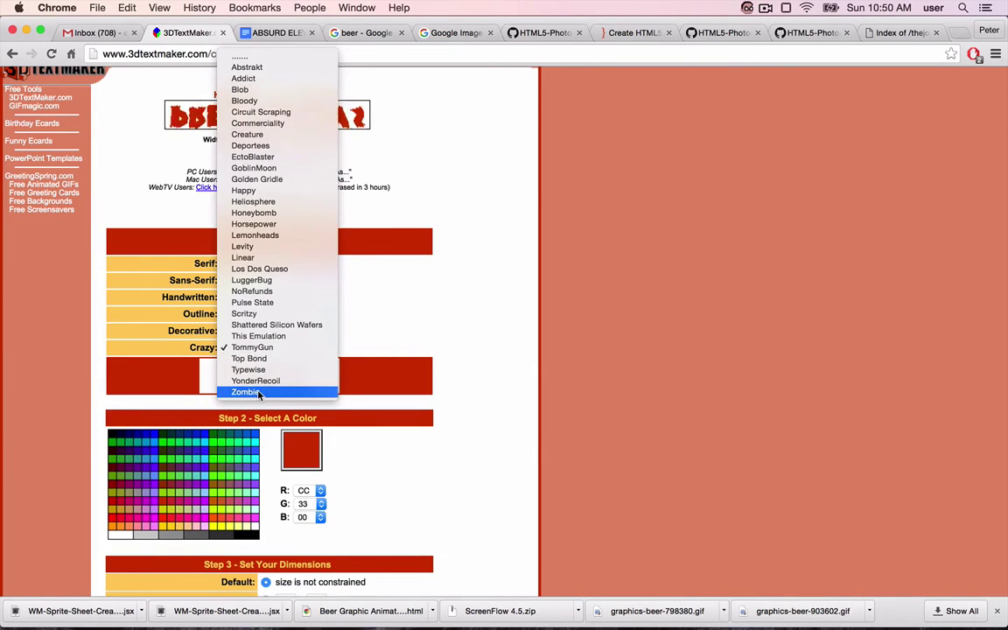
click(259, 394)
Set the text colour to blue 333399, enter DIVERSITY and generate the 3D text.
scroll(349, 339, down, 2)
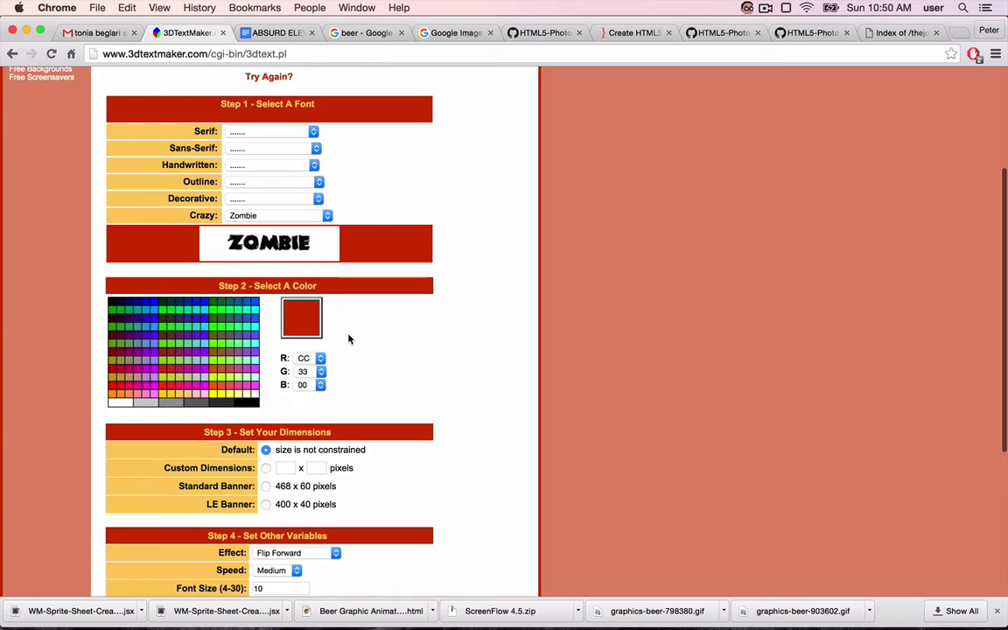
scroll(348, 338, down, 1)
click(193, 305)
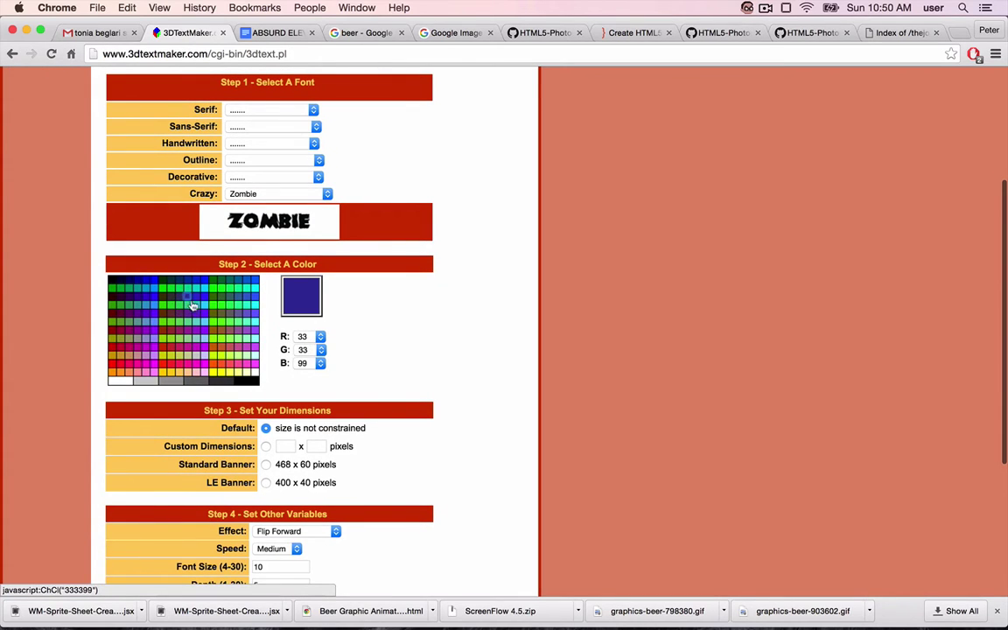
scroll(289, 368, down, 10)
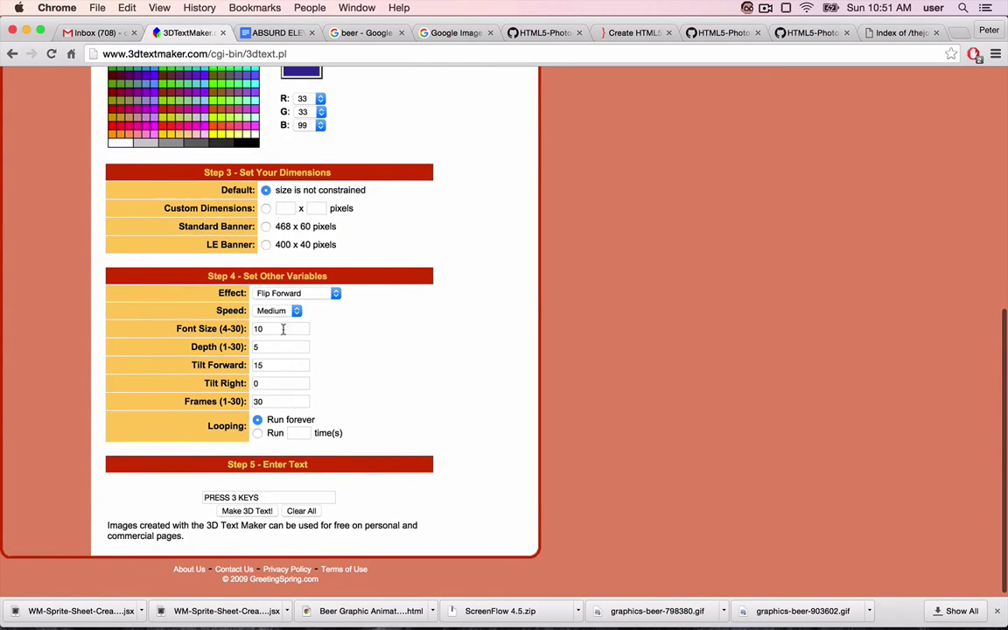
click(282, 498)
key(super+a)
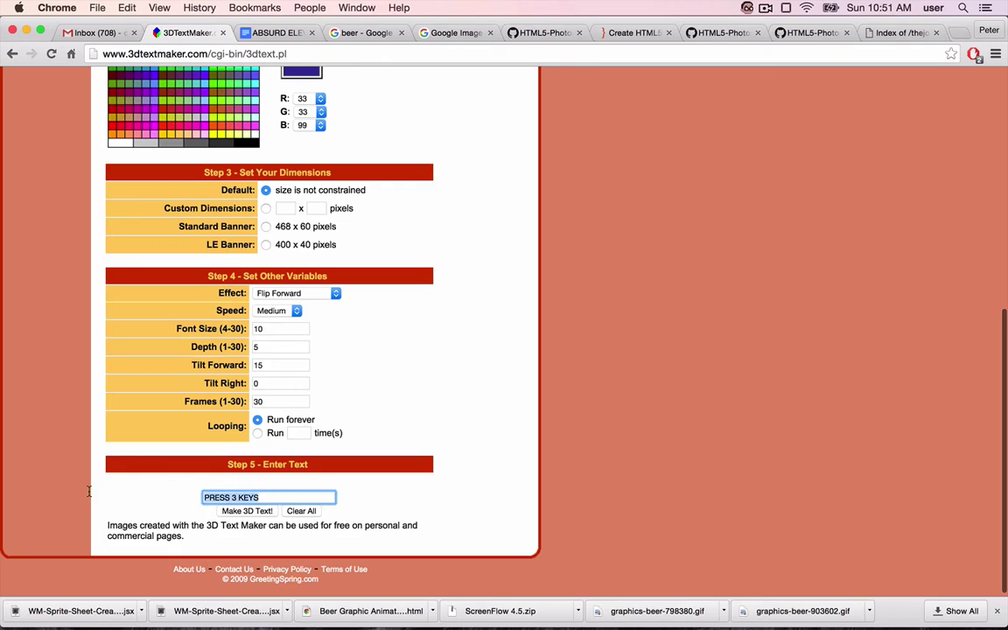
text(DIVERSITY)
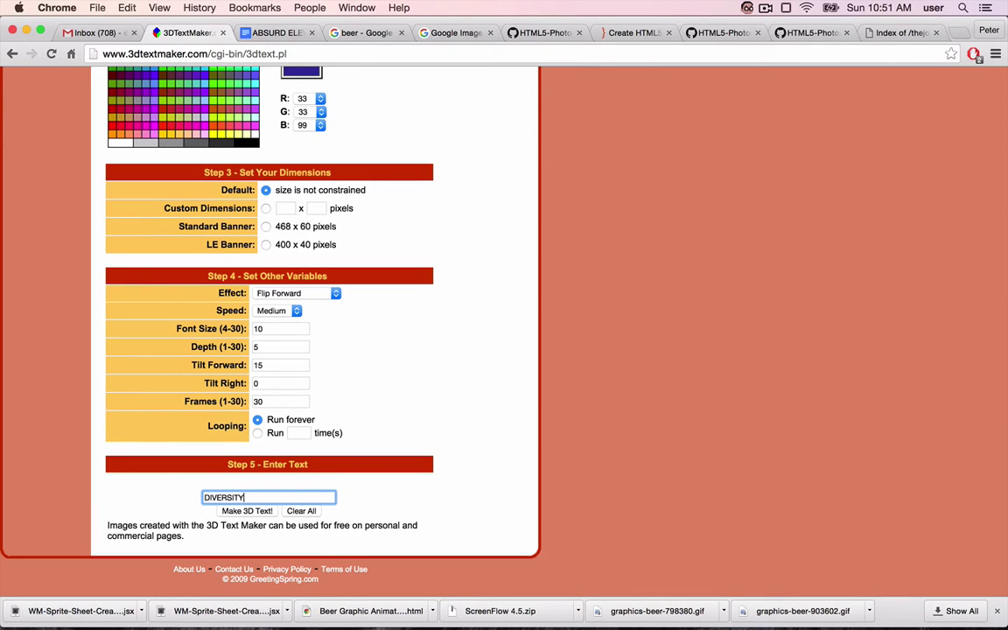
click(247, 511)
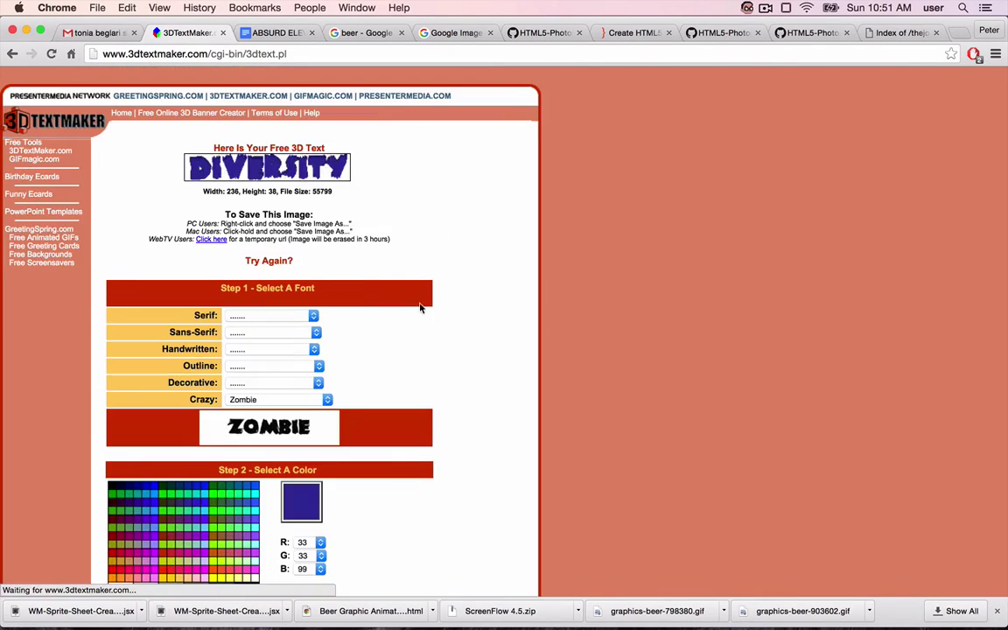
Save the generated DIVERSITY image as DIVERSITY_63707.gif.
right_click(319, 174)
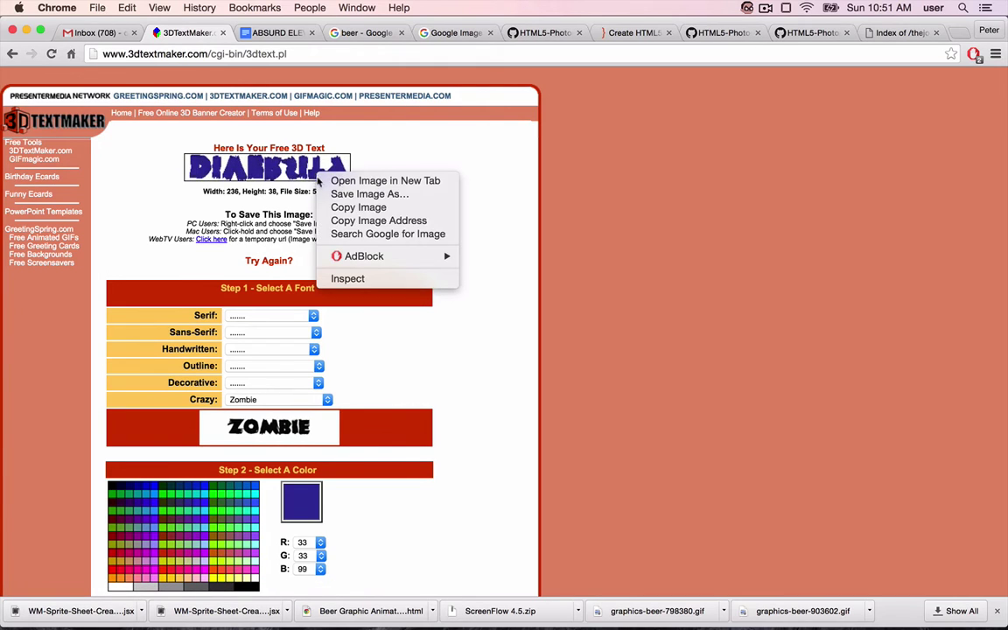
click(358, 195)
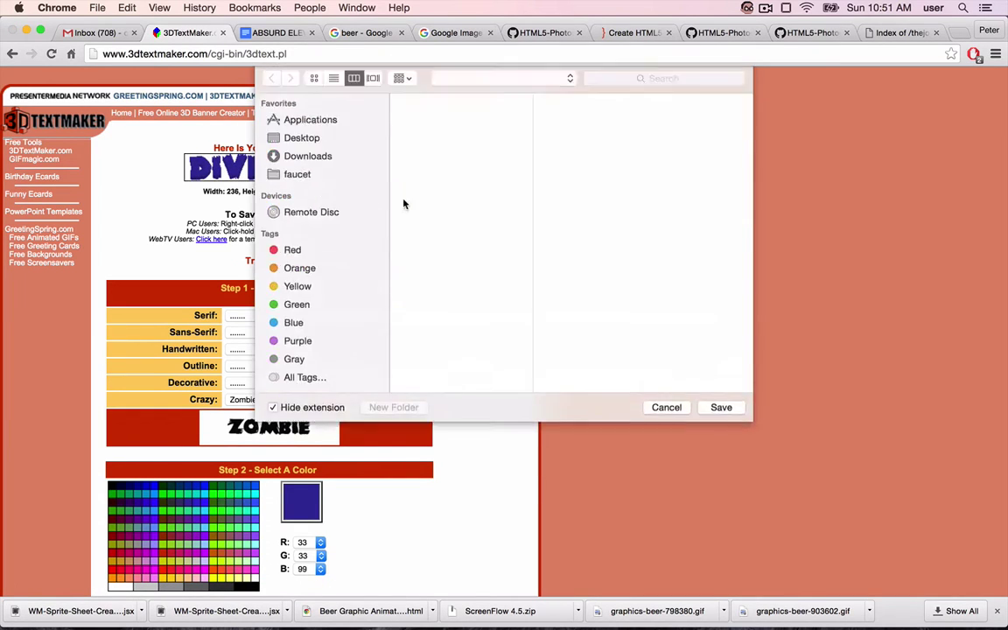
click(705, 477)
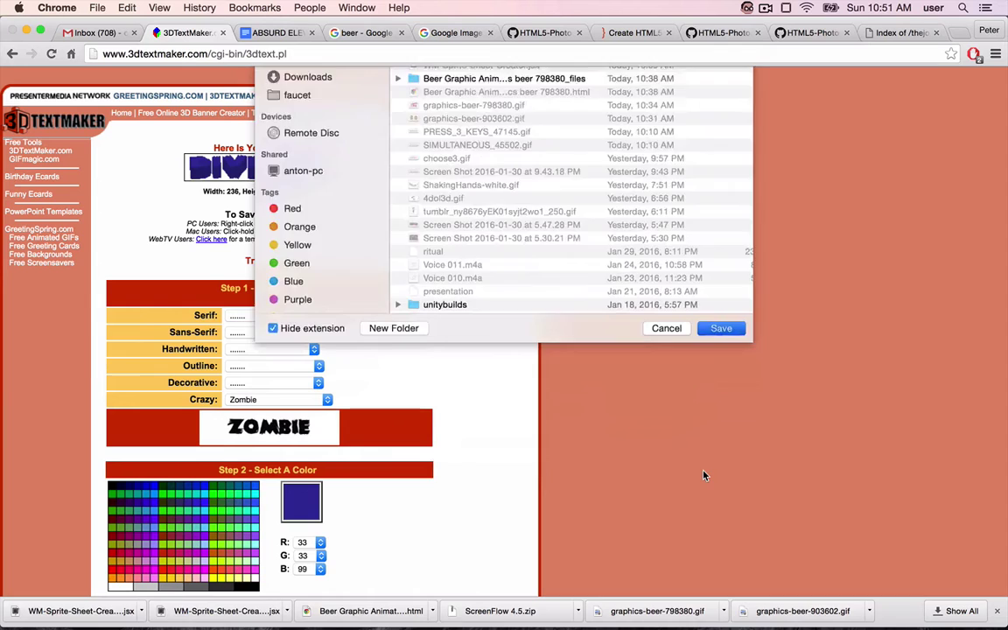
key(super+Tab)
key(super+Tab)
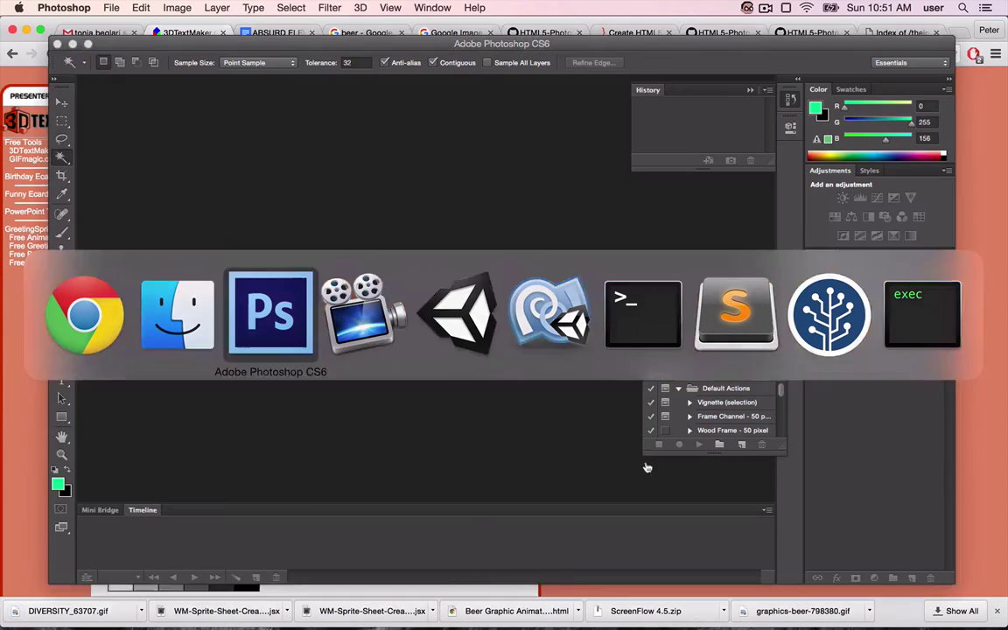
key(super+Tab)
Drag DIVERSITY_63707.gif from the Desktop into Photoshop and select timeline frame 1.
key(super+shift+Tab)
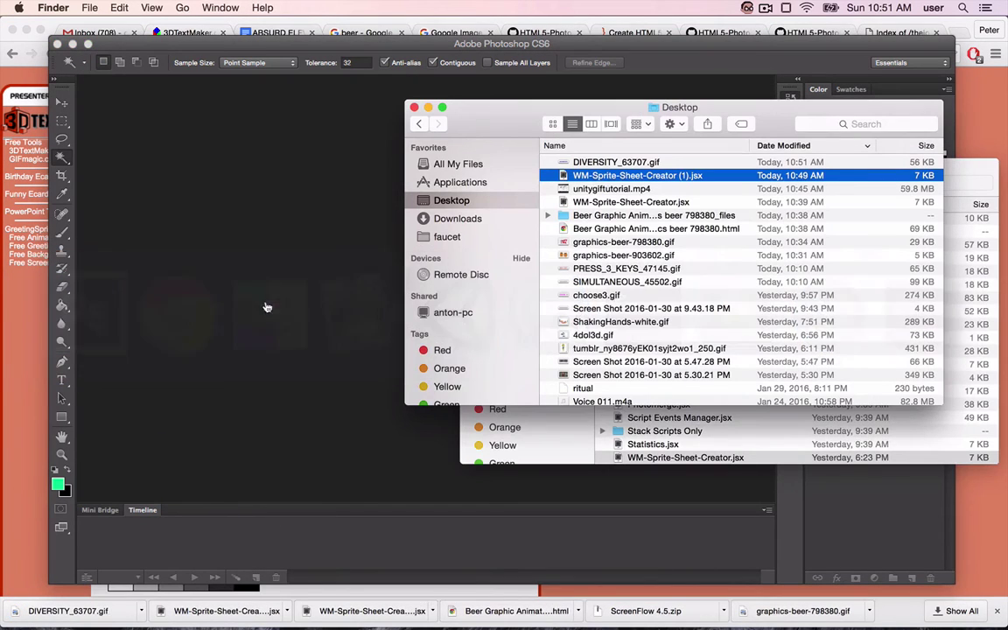
drag(628, 163, 295, 170)
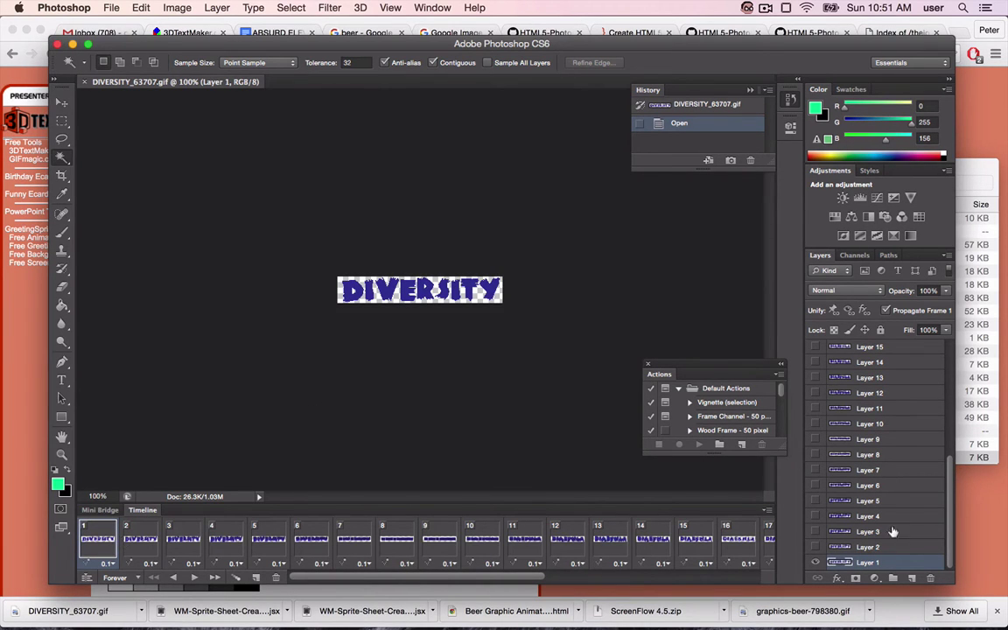
scroll(901, 472, up, 3)
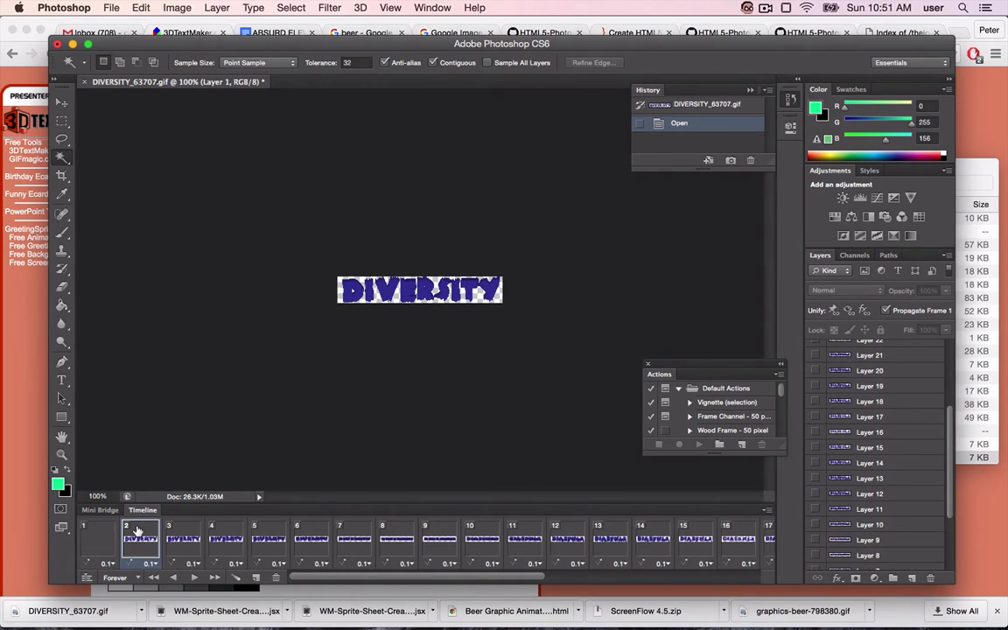
scroll(910, 438, down, 3)
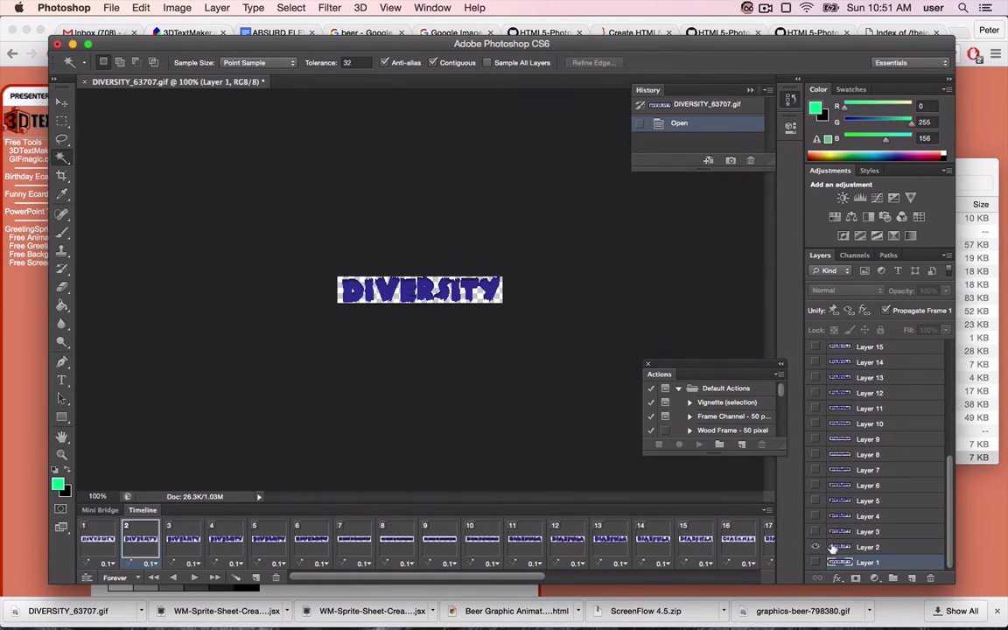
click(96, 542)
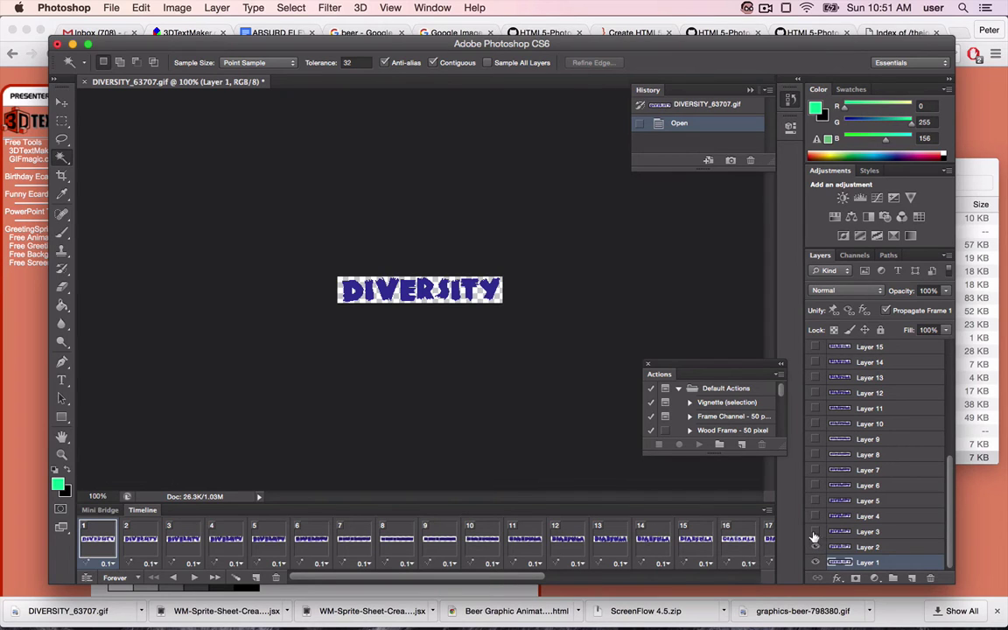
Make all 30 layers visible and select Layer 30 through Layer 1.
mouse_move(814, 537)
mouse_down()
mouse_move(806, 341)
mouse_move(833, 385)
mouse_move(812, 524)
mouse_move(821, 427)
mouse_move(812, 384)
mouse_up()
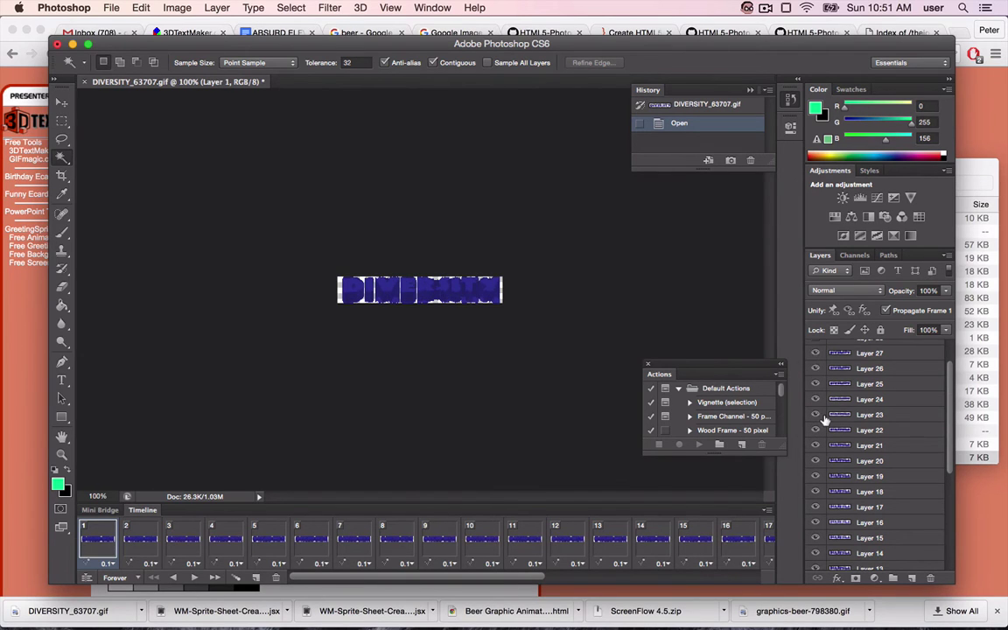
scroll(822, 419, up, 3)
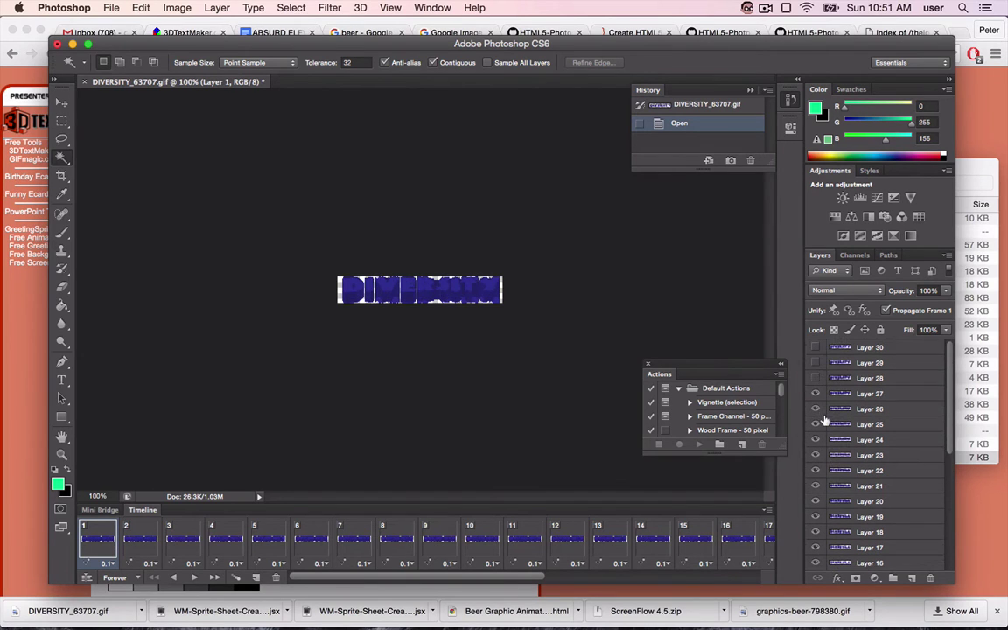
click(853, 347)
scroll(863, 354, down, 5)
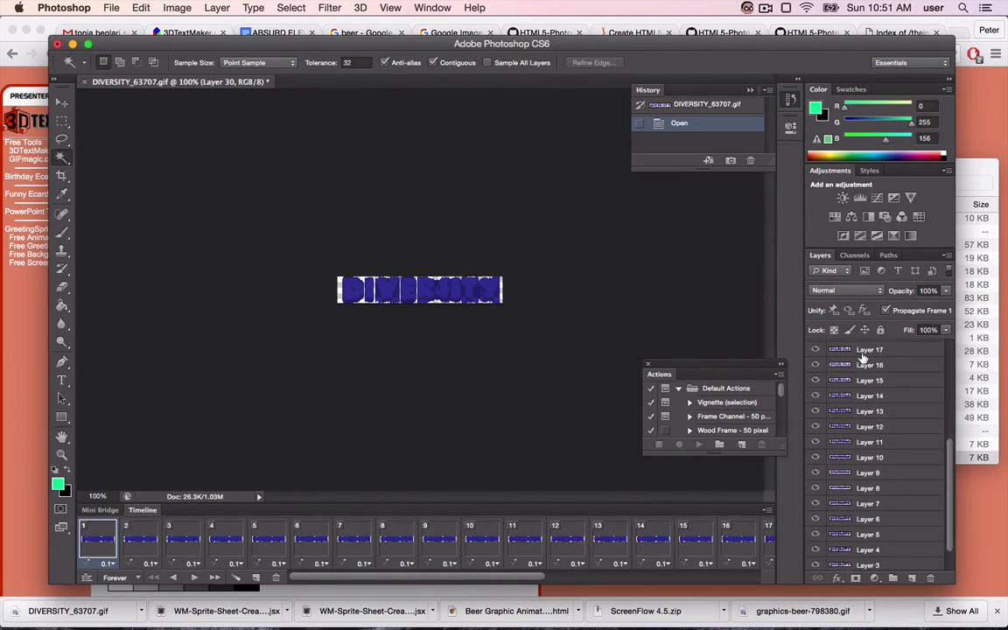
scroll(875, 490, down, 2)
shift+click(866, 560)
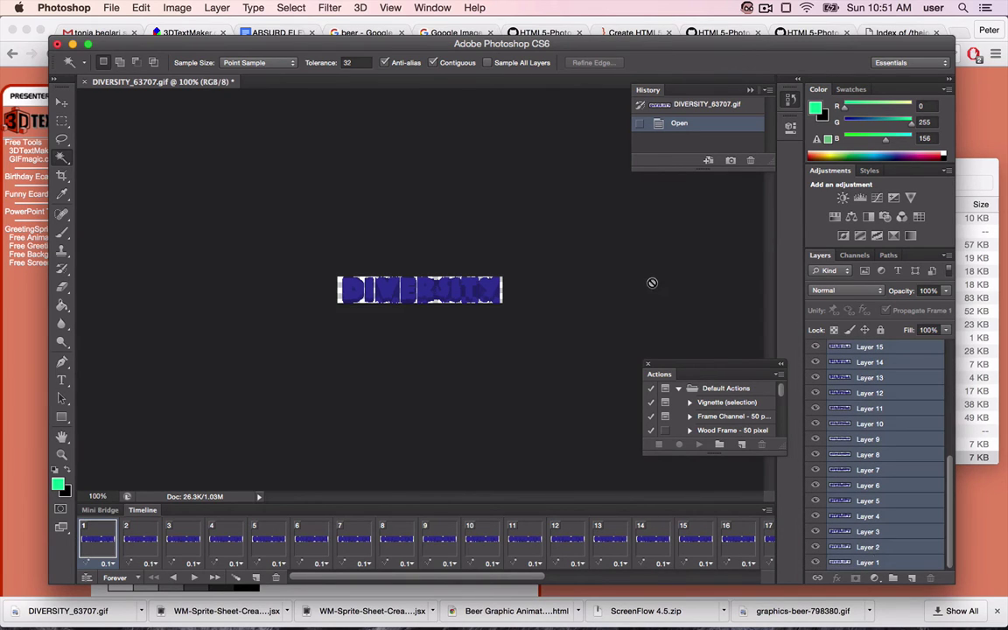
Run File > Scripts > Create Sprite Sheet from Layers and set Rows to 10.
click(112, 7)
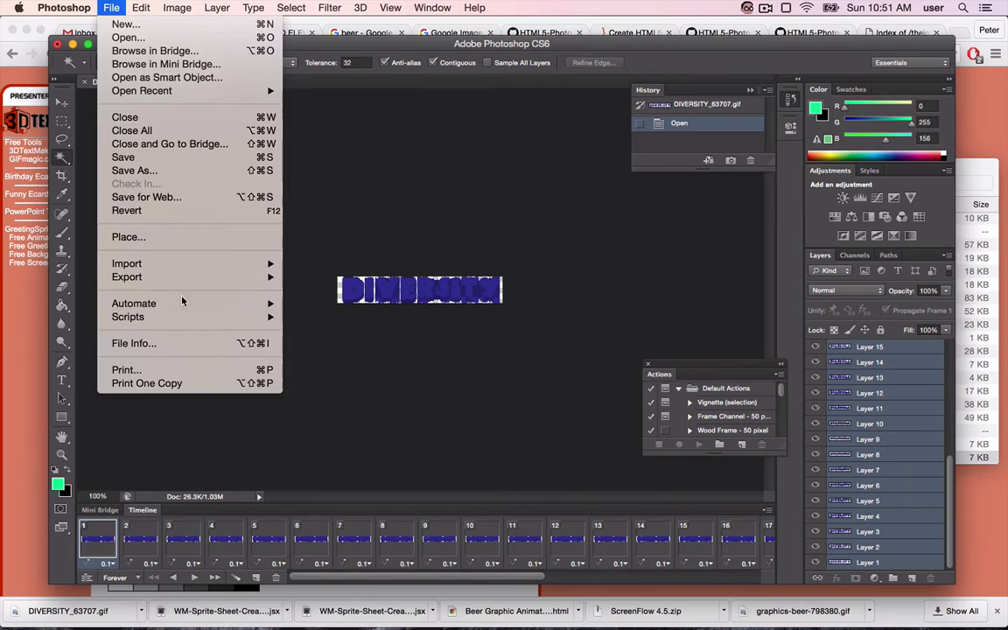
mouse_move(157, 317)
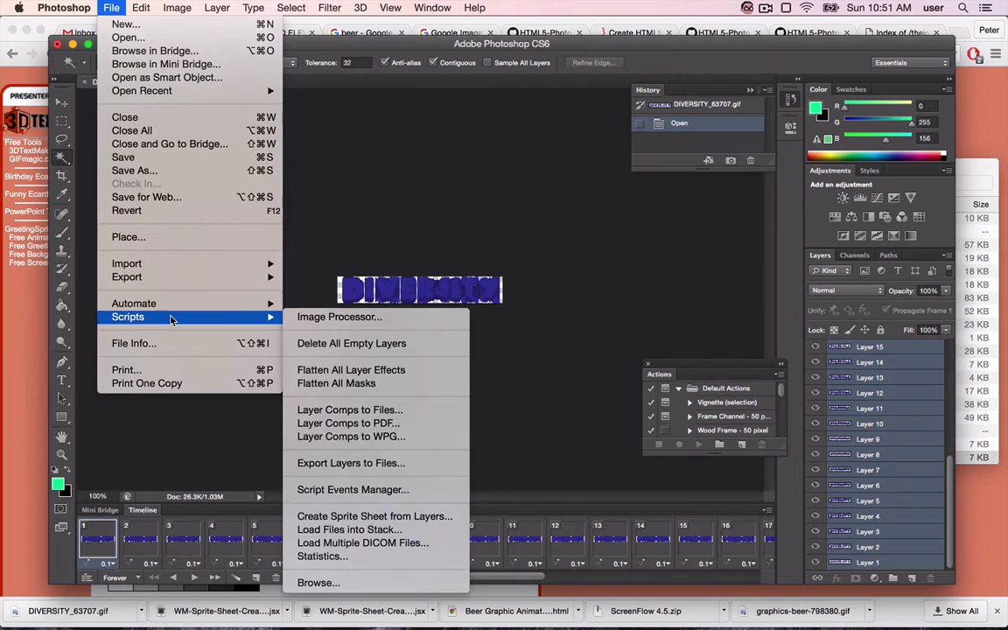
click(372, 521)
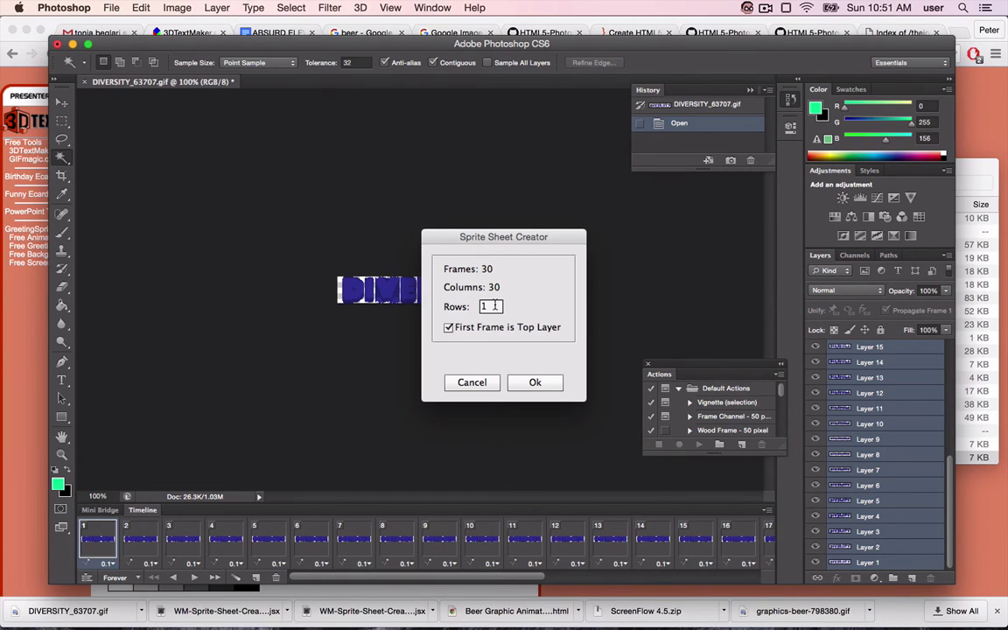
double_click(494, 306)
Build the 3x10 sprite sheet, then delete timeline frames 2–30.
click(552, 392)
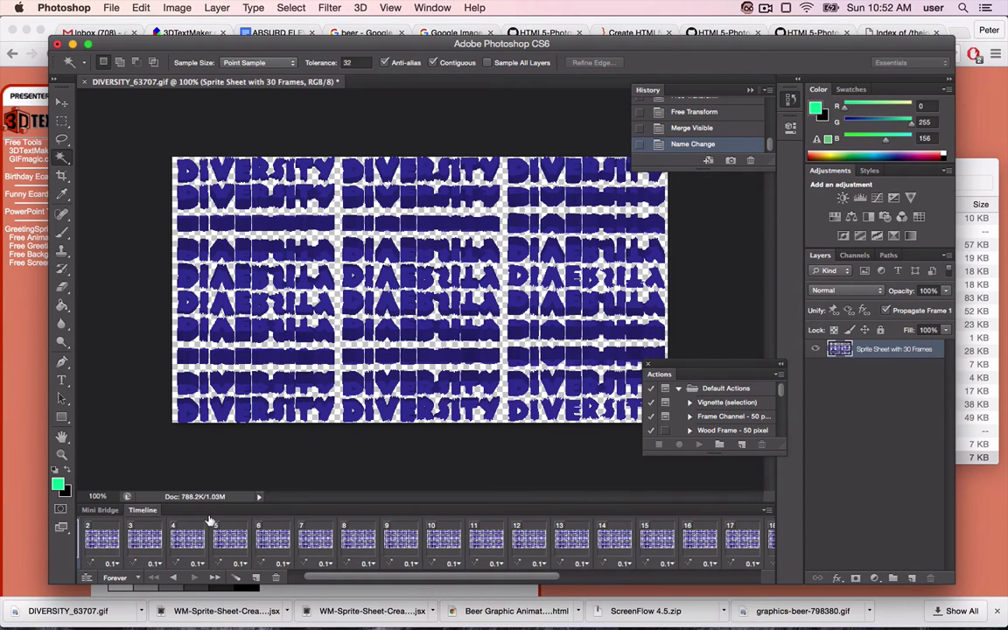
click(140, 538)
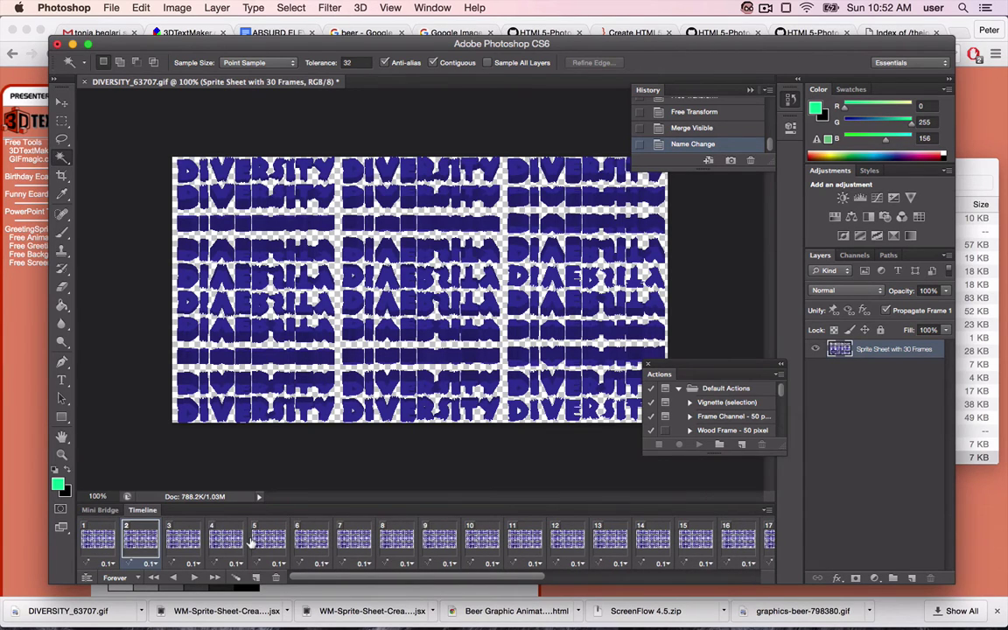
scroll(252, 542, right, 10)
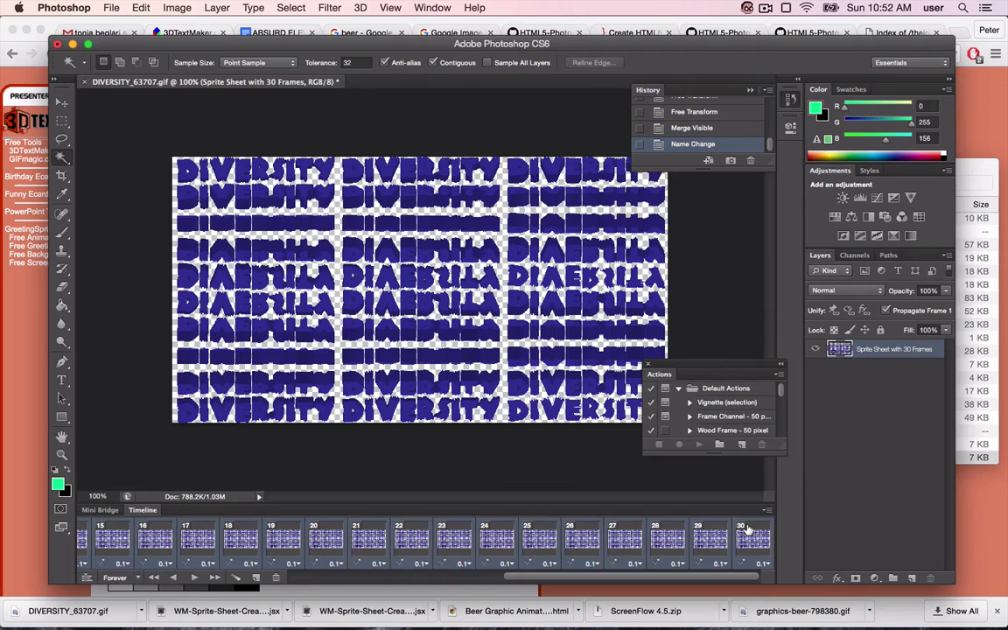
shift+click(746, 528)
click(276, 576)
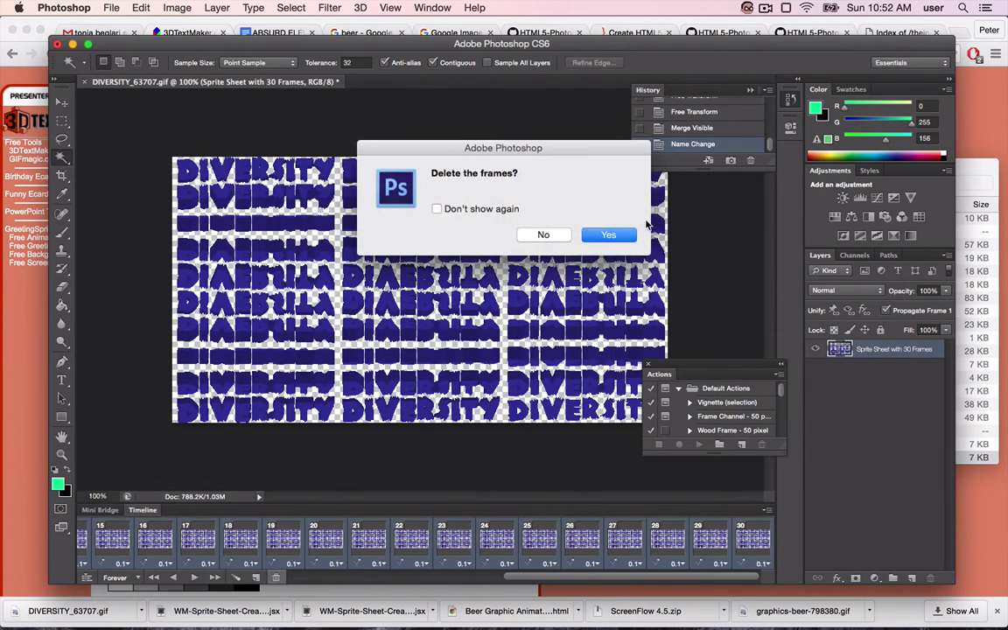
click(599, 234)
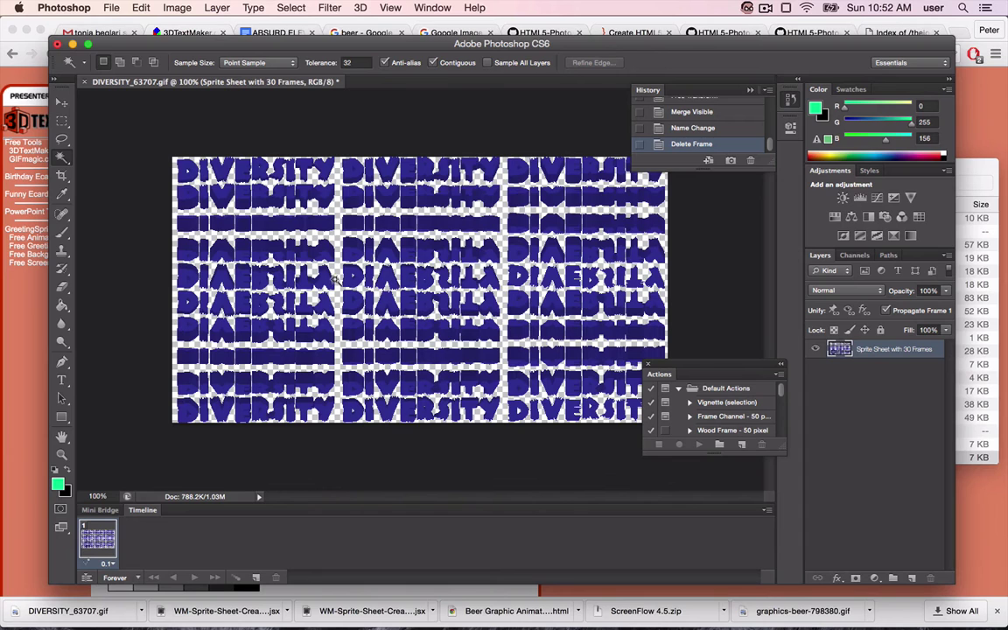
Save the sprite sheet as DIVERSITY_63707.psd in the beer folder, then switch to Unity.
click(109, 7)
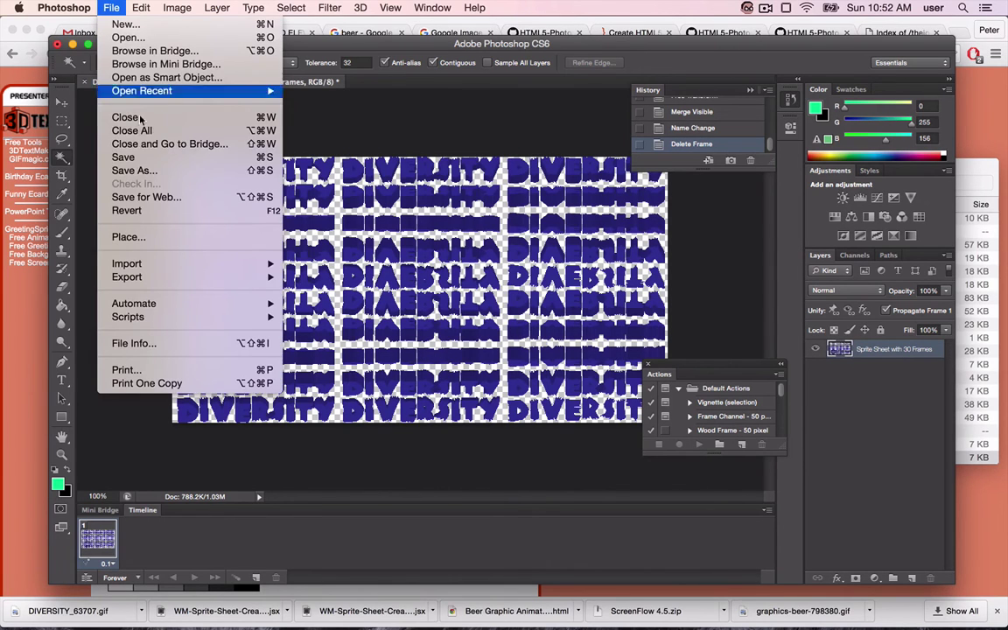
click(141, 171)
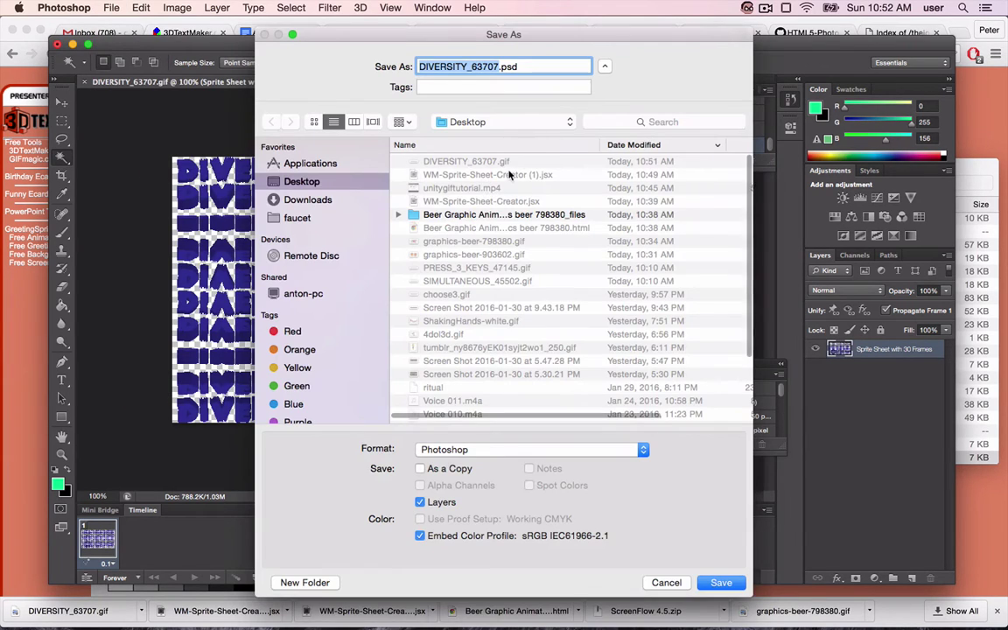
click(457, 122)
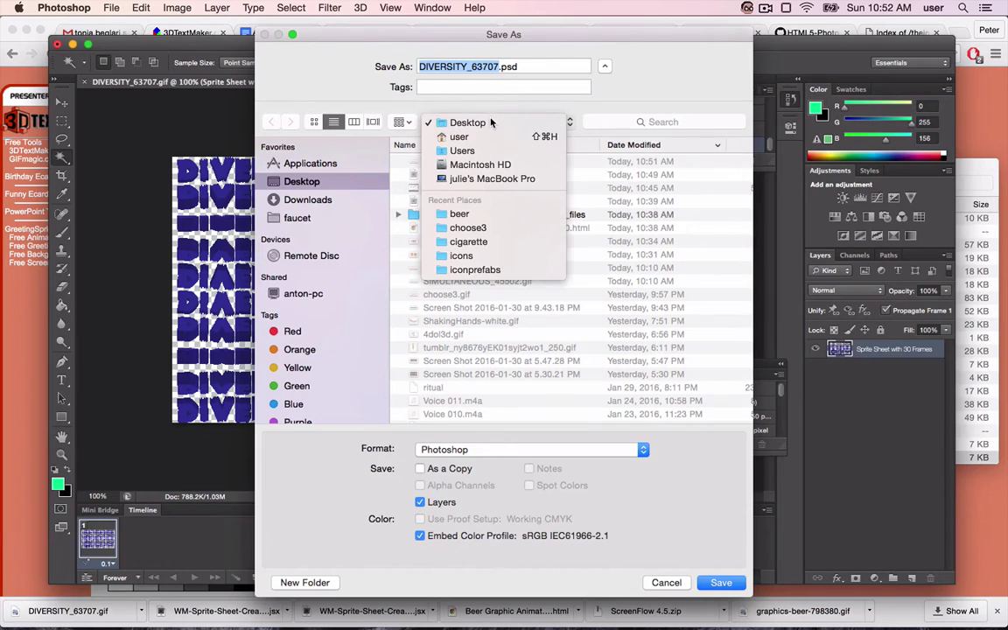
click(496, 215)
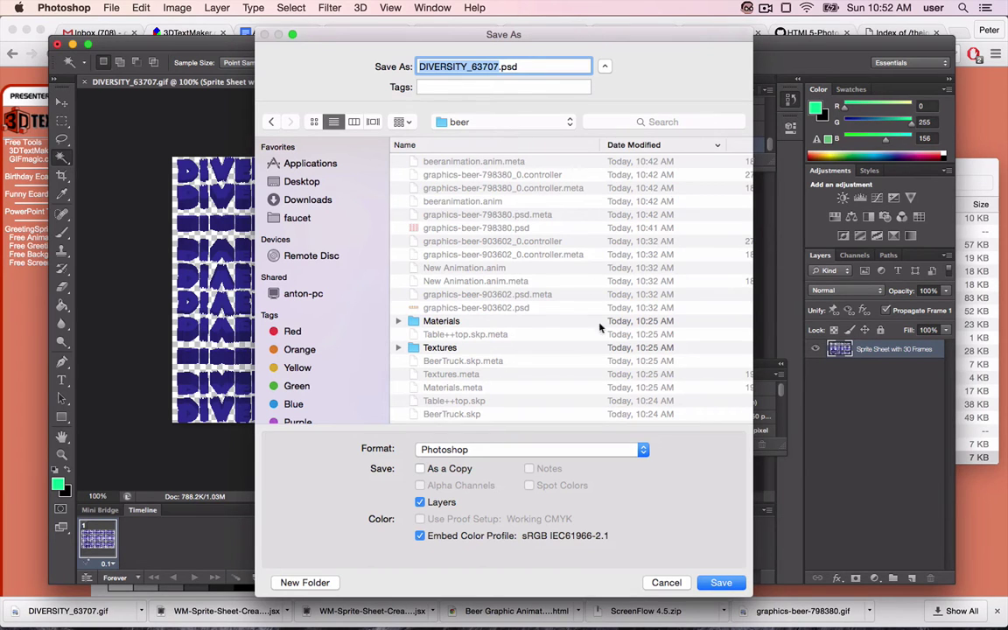
click(715, 582)
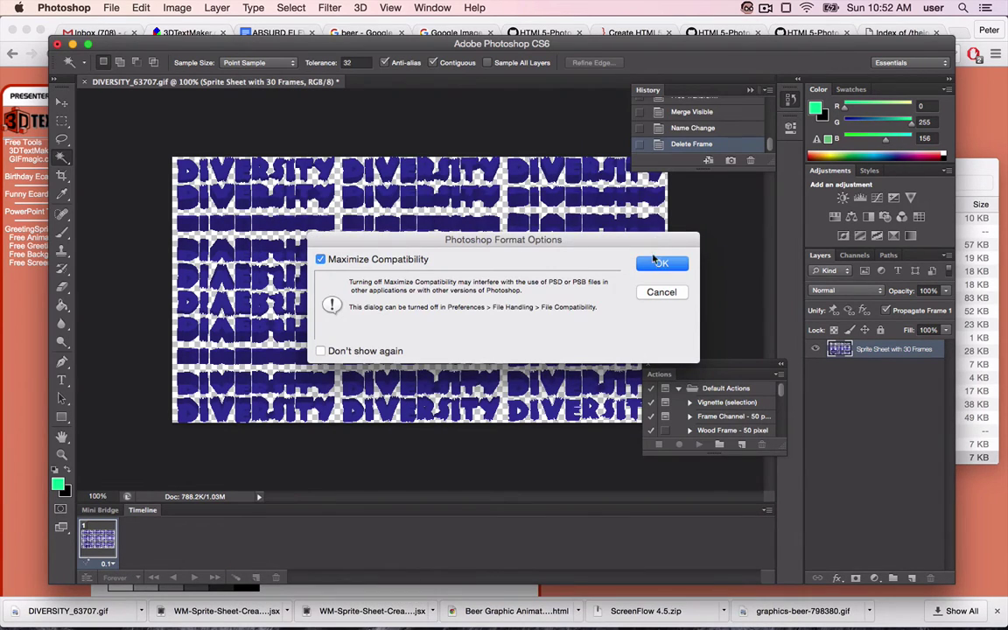
click(648, 263)
key(super+Tab)
key(super+Tab)
key(super+Tab)
key(super+Tab)
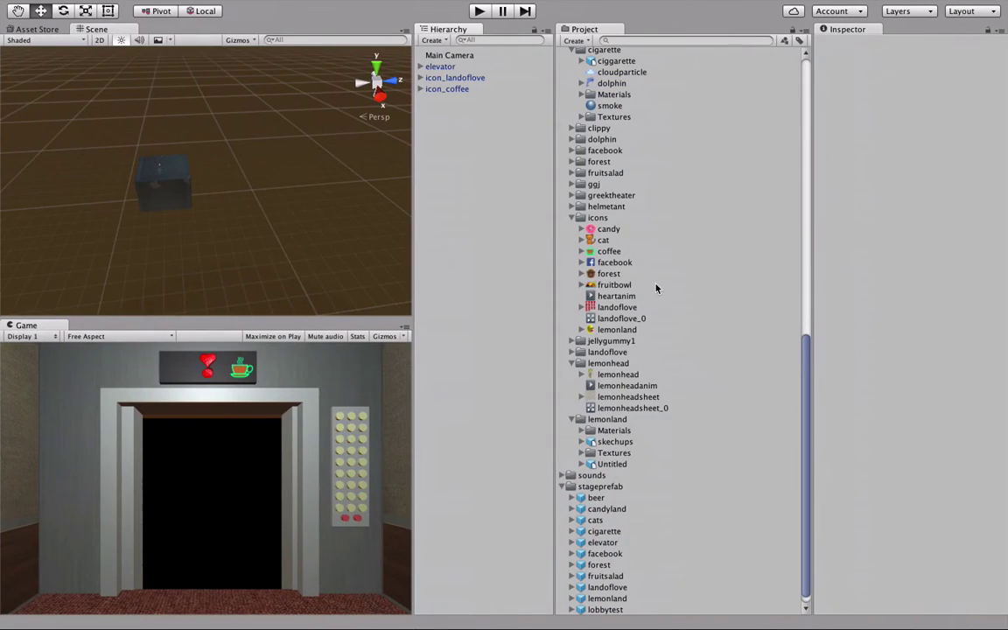
Select the DIVERSITY_63707 texture in modeldump > beer to view its import settings.
scroll(639, 273, up, 3)
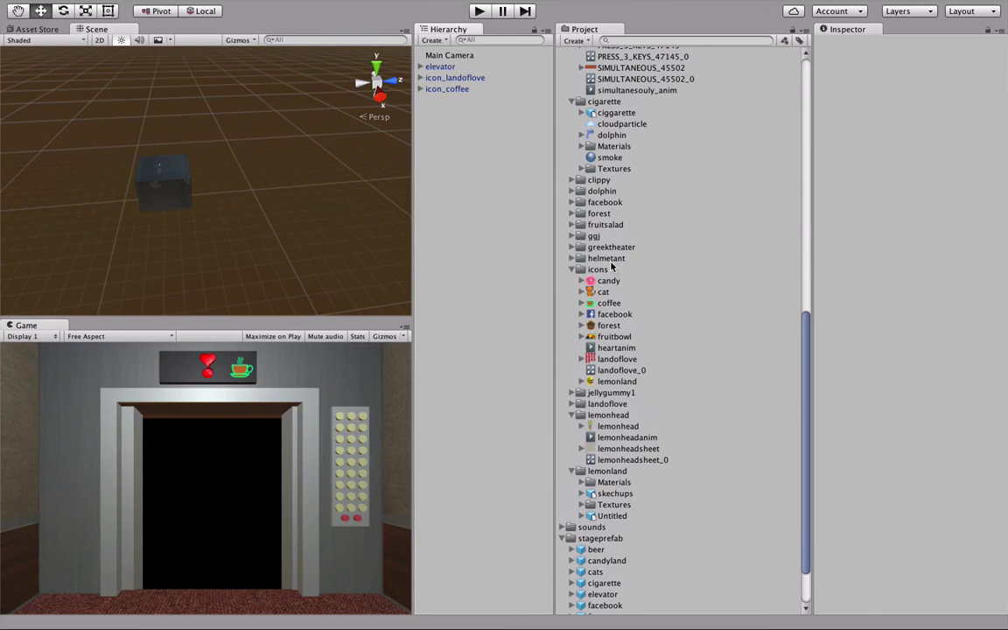
scroll(593, 279, up, 9)
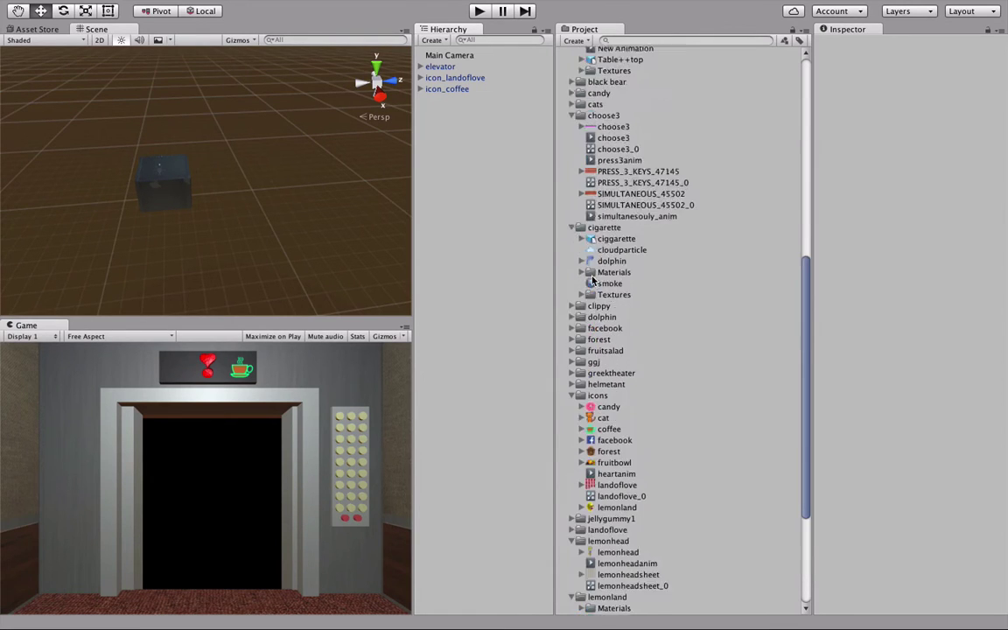
scroll(593, 152, up, 6)
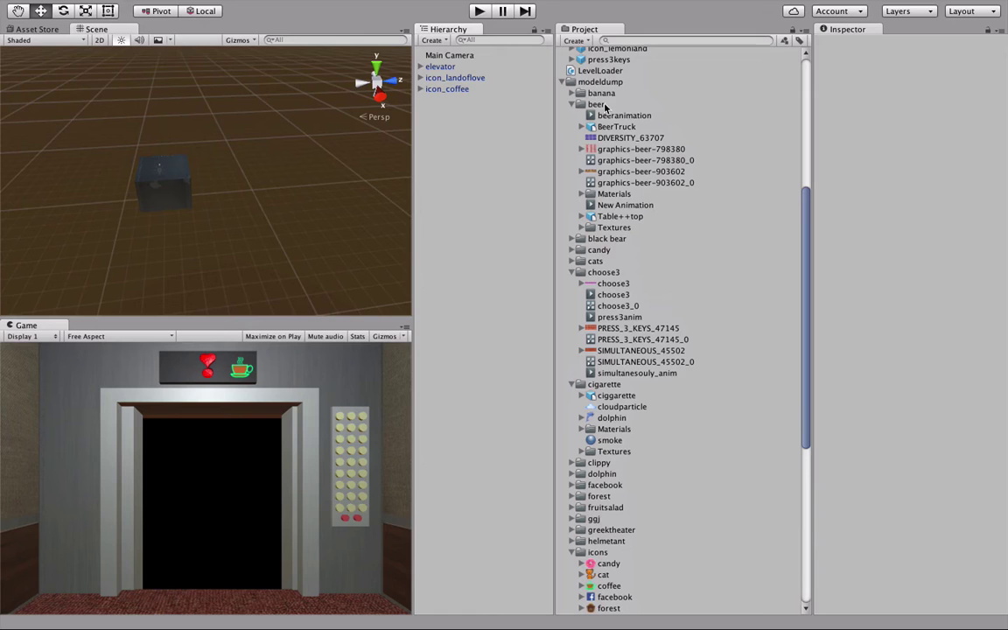
click(606, 138)
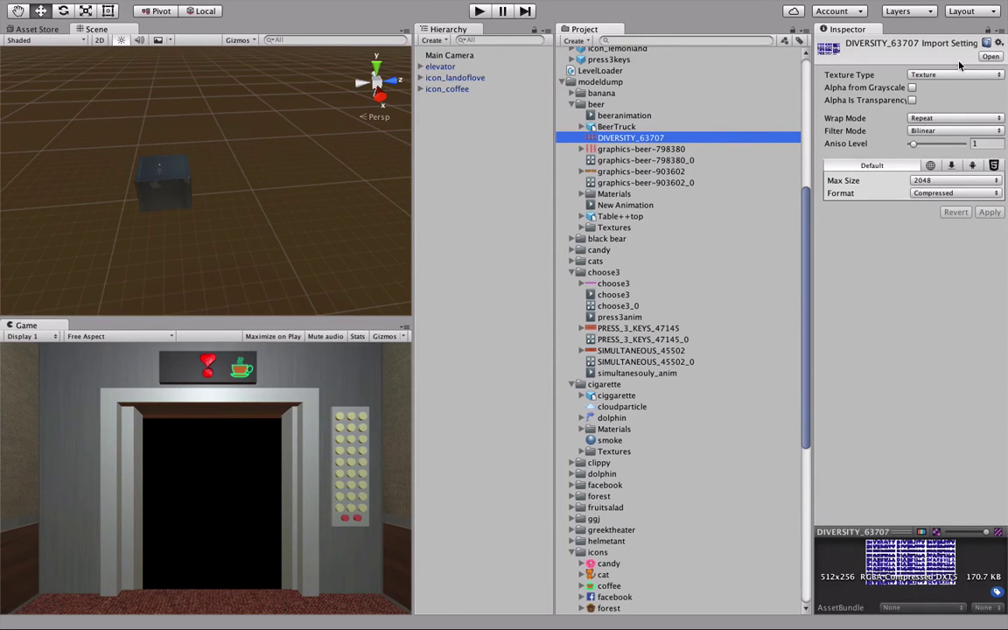
Set DIVERSITY_63707 to Sprite (2D and UI) in Multiple mode, apply, and open the Sprite Editor.
click(921, 75)
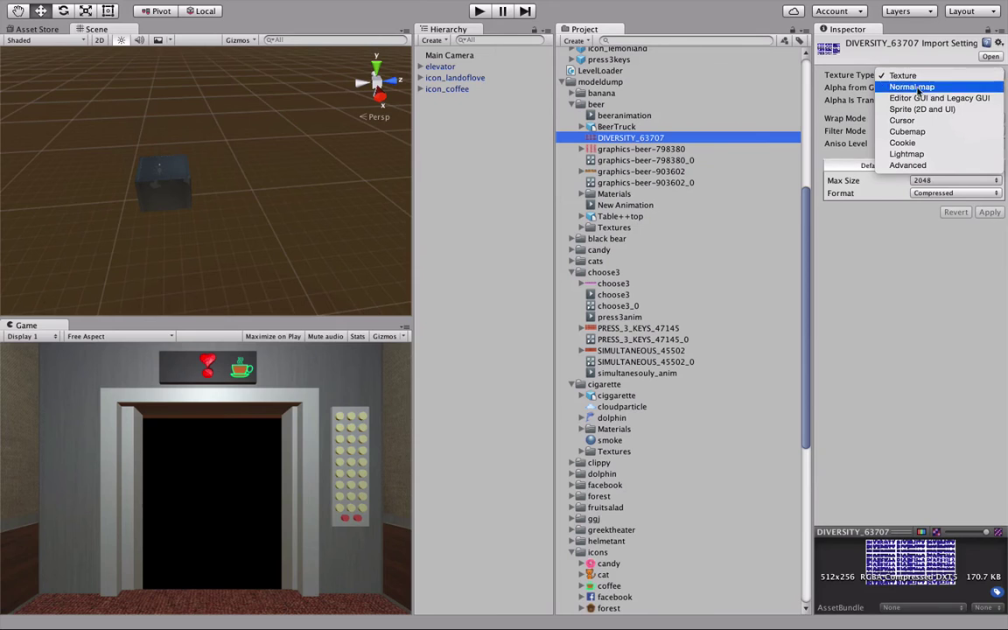
click(907, 109)
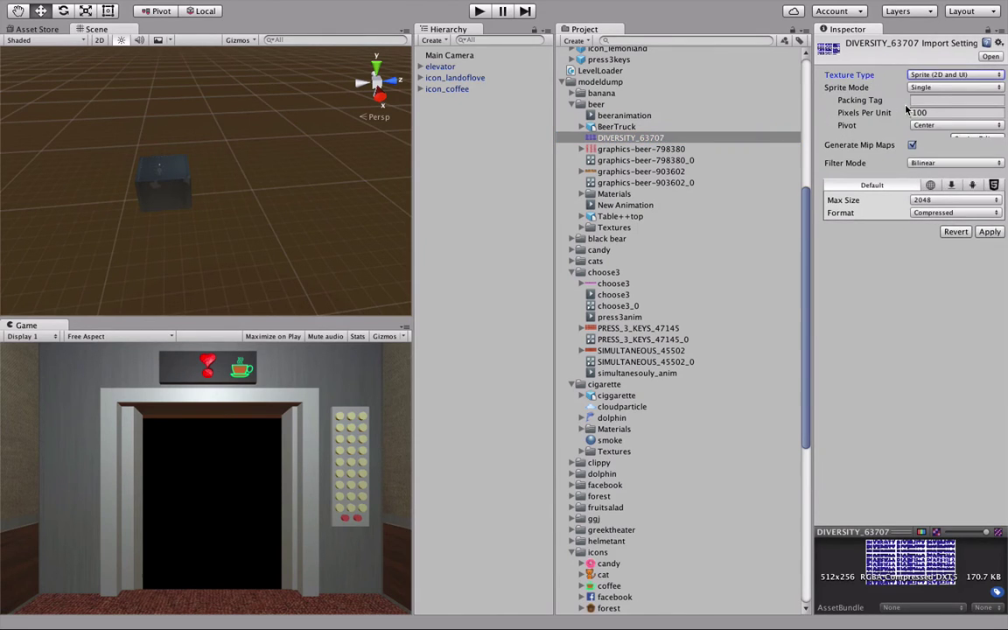
click(915, 87)
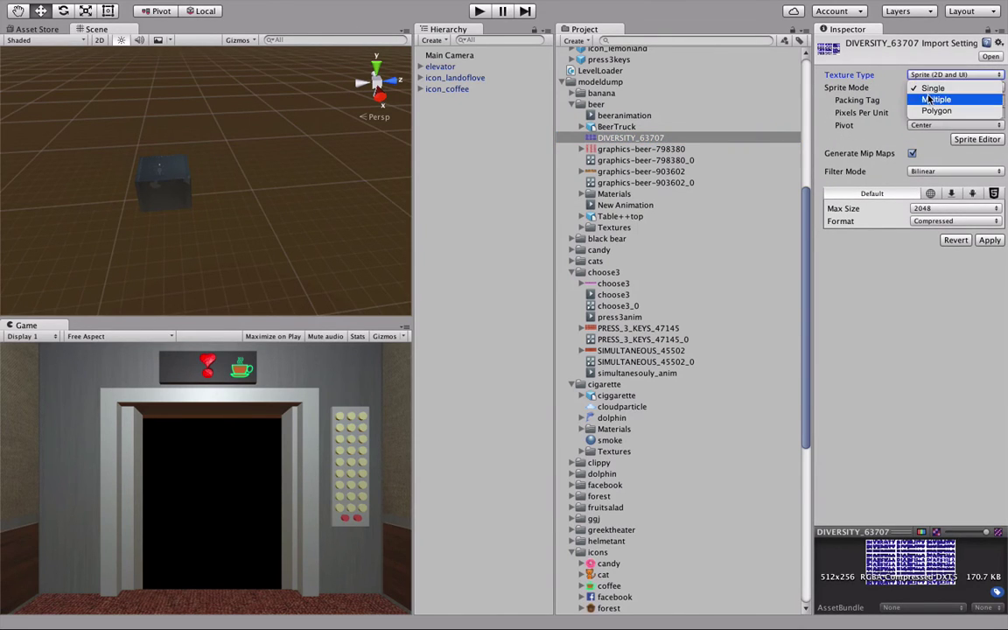
click(929, 100)
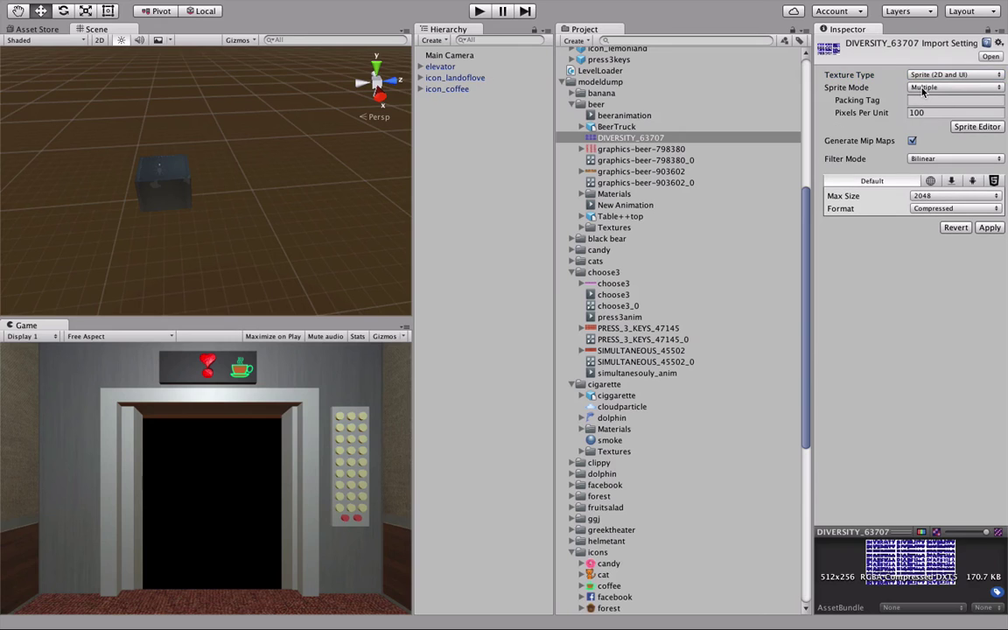
click(970, 128)
click(567, 201)
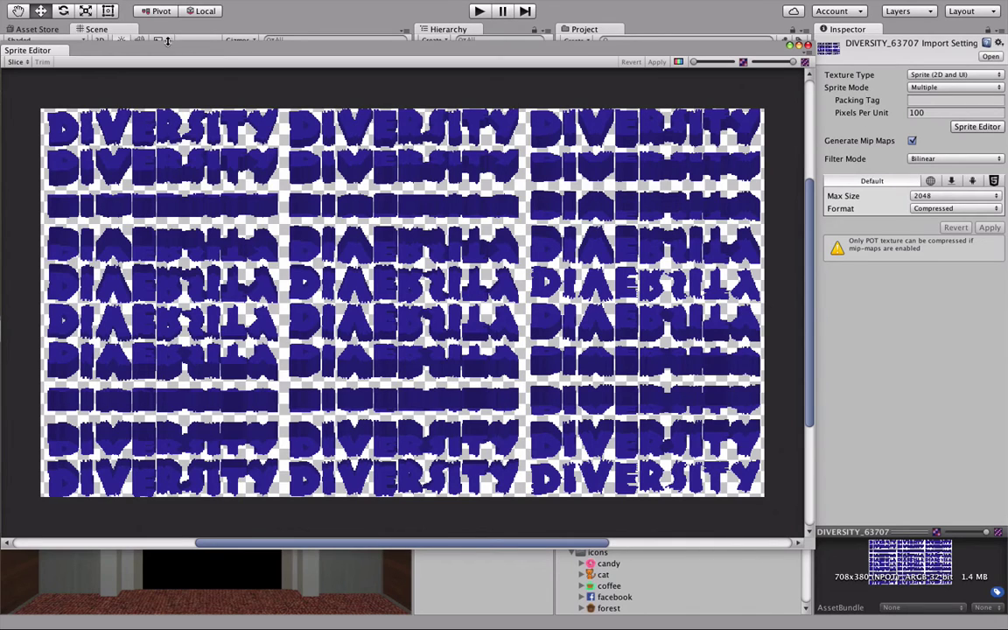
Slice the sheet Grid By Cell Count into 3 columns and 10 rows, apply, and close the editor.
click(16, 62)
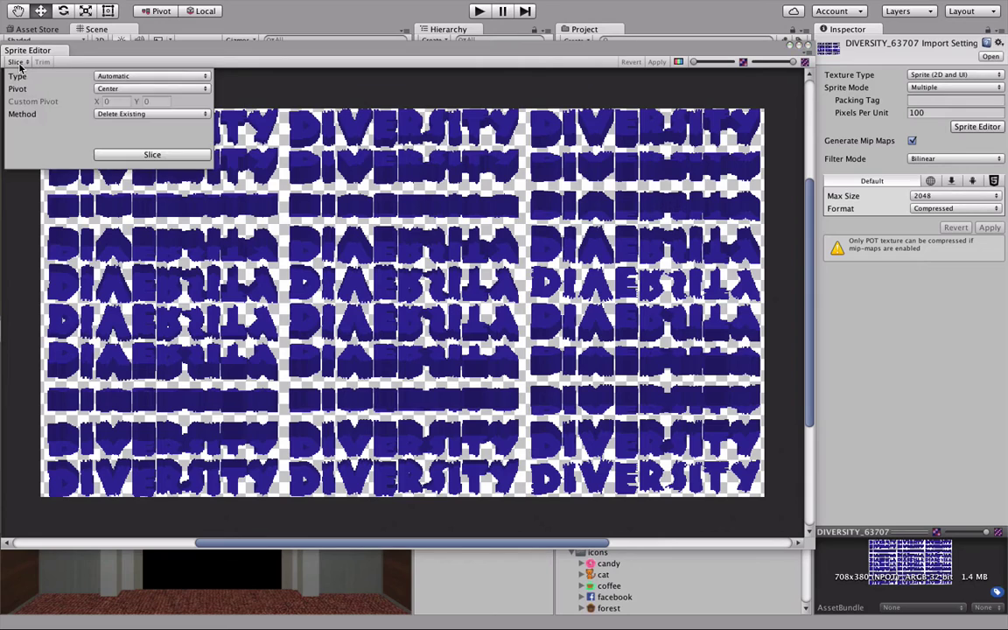
click(131, 78)
click(140, 99)
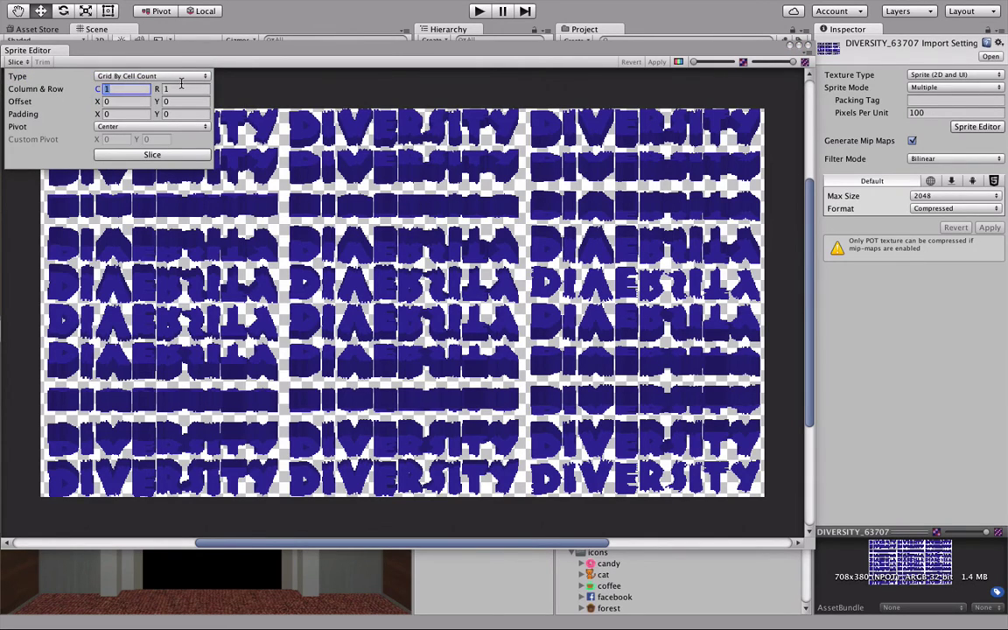
click(183, 86)
click(130, 155)
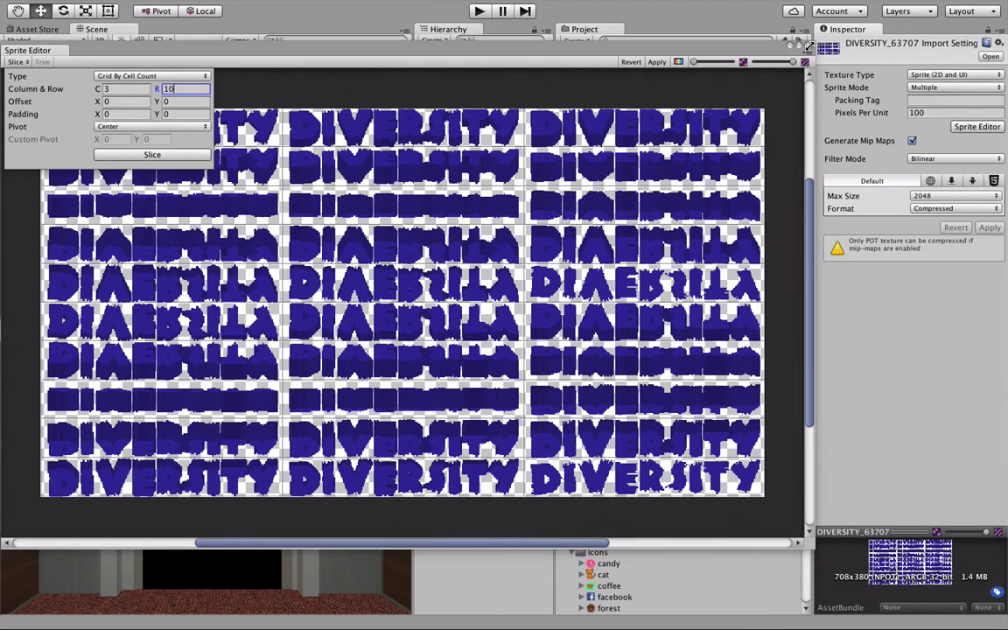
click(656, 61)
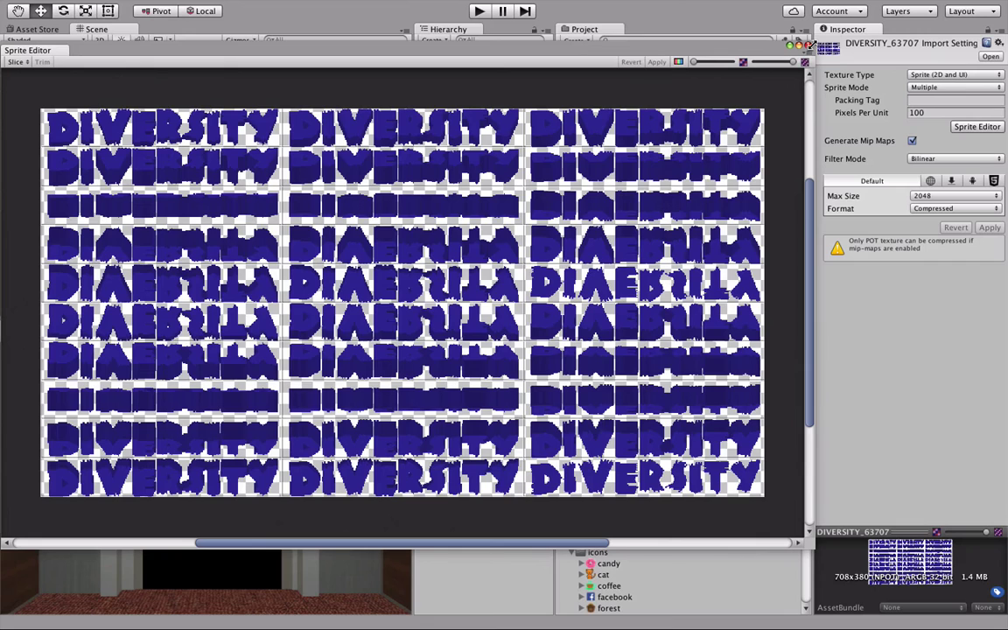
click(806, 44)
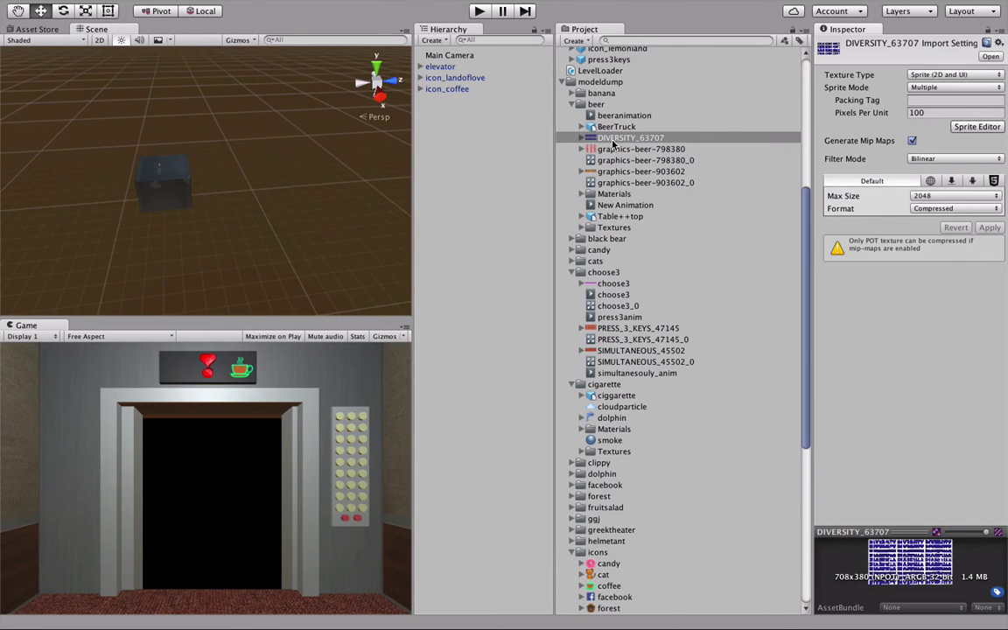
Drag the sliced sprite into the scene and save its animation as 'asdfaf' in the beer folder.
drag(612, 143, 191, 149)
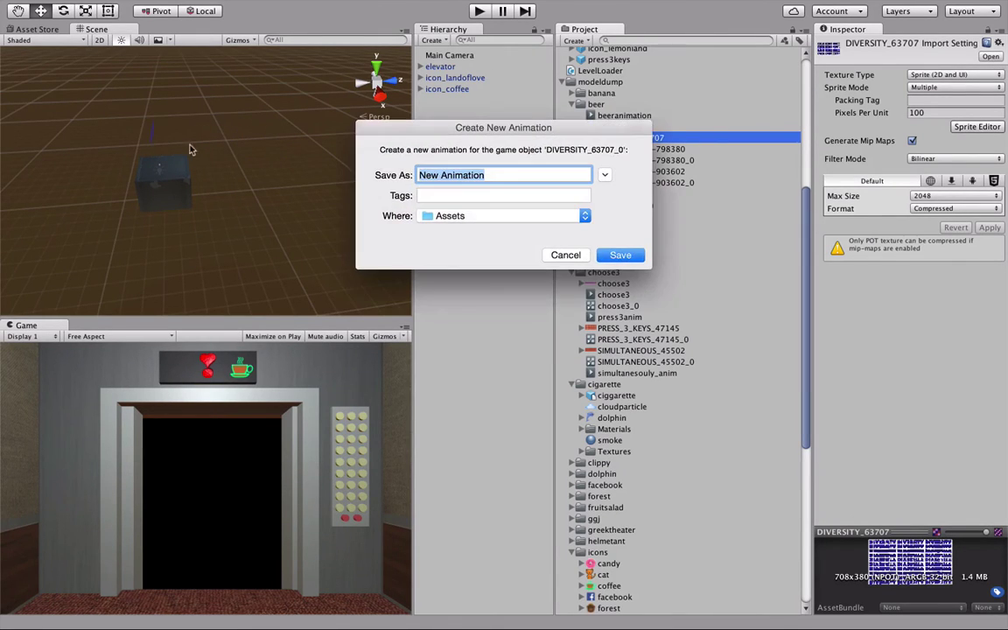
click(563, 216)
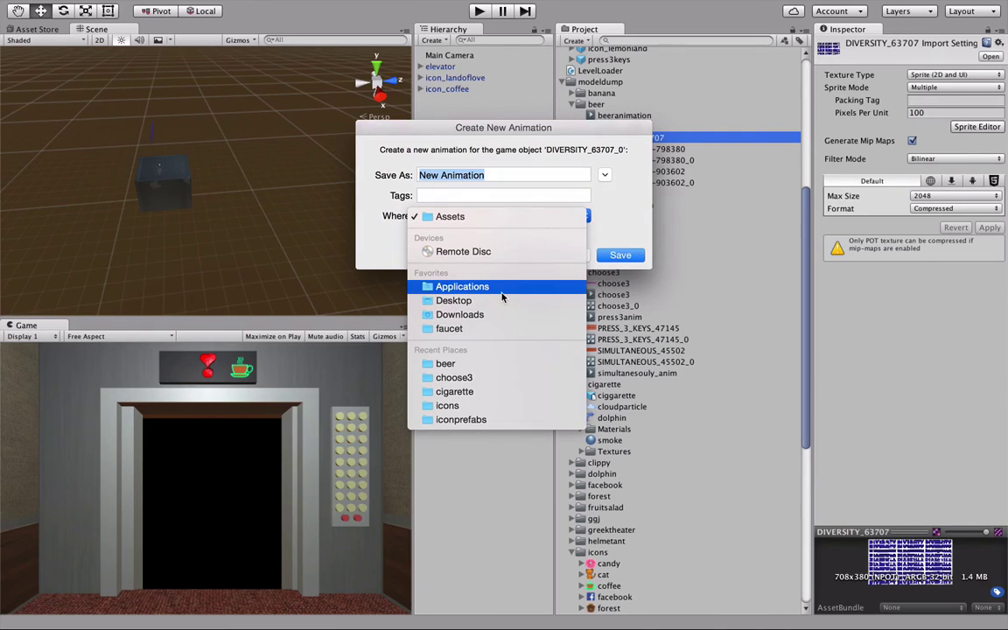
click(496, 365)
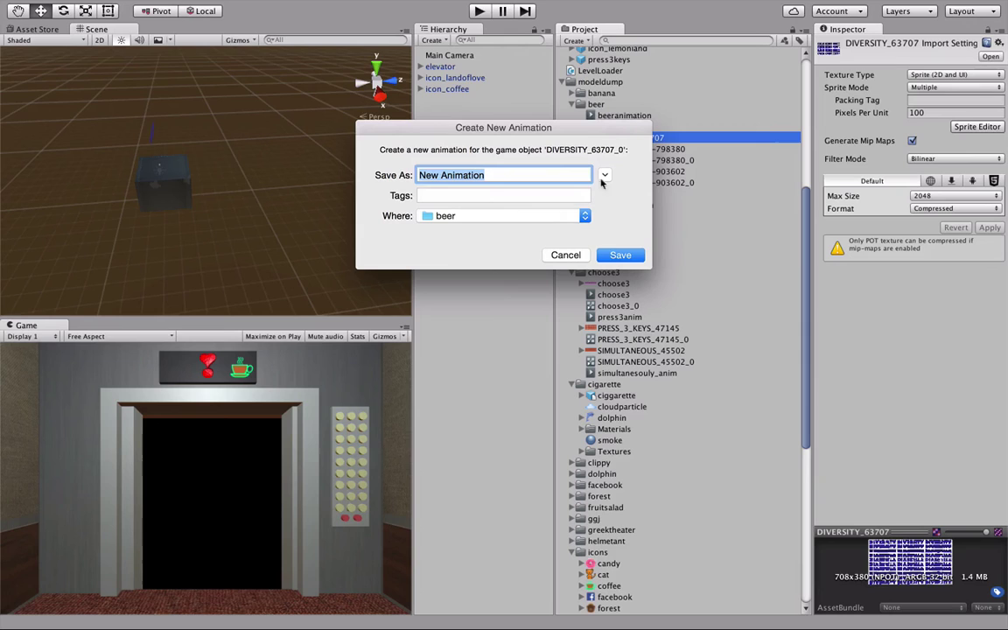
text(asdfaf)
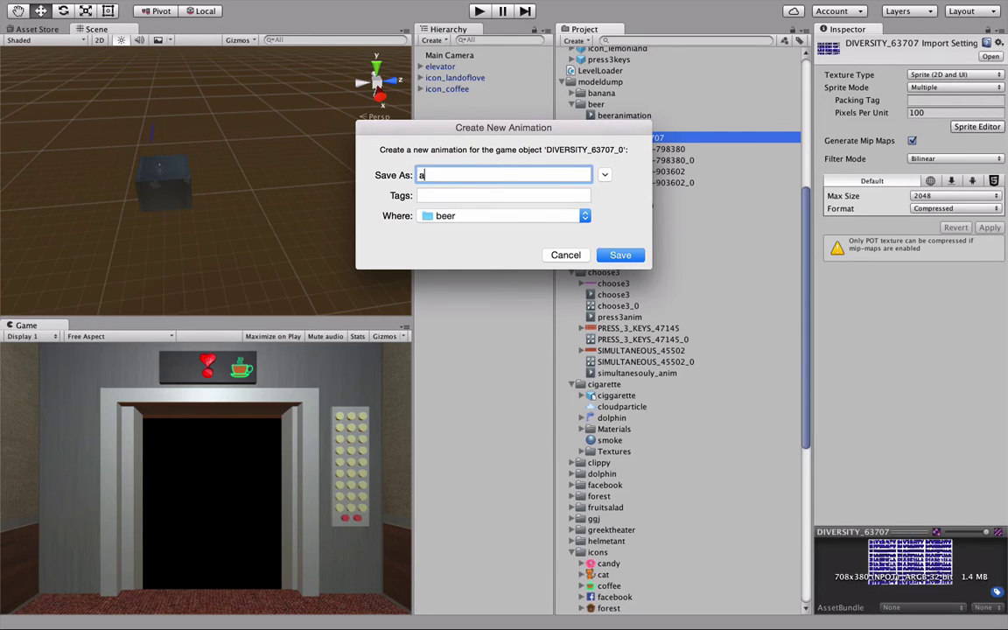
click(622, 258)
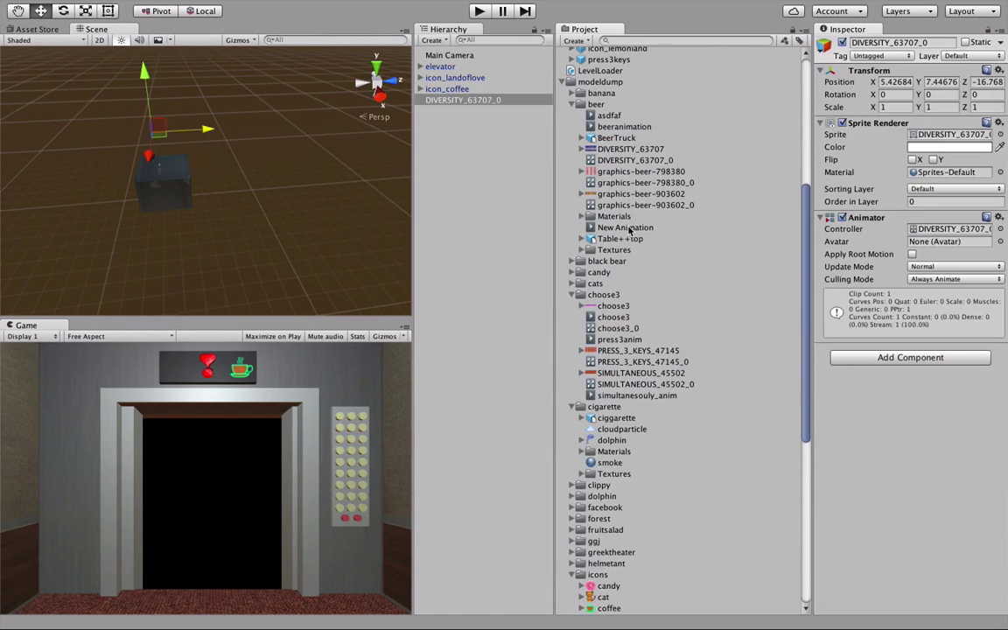
Move the sprite to Position Y 8.21, frame it in view, and test-play the animation.
drag(147, 81, 147, 51)
key(f)
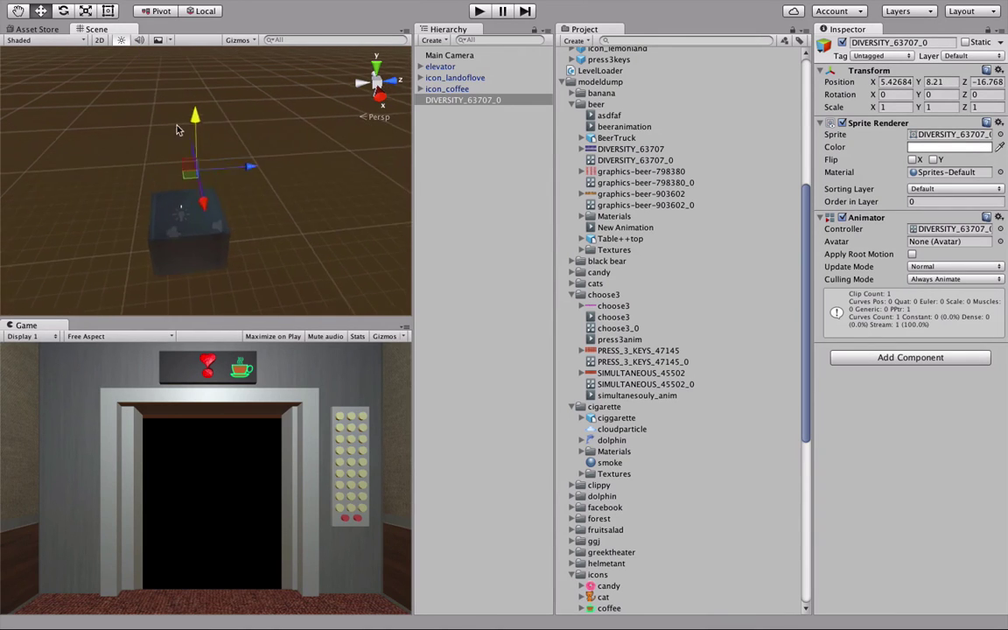
drag(176, 129, 291, 185)
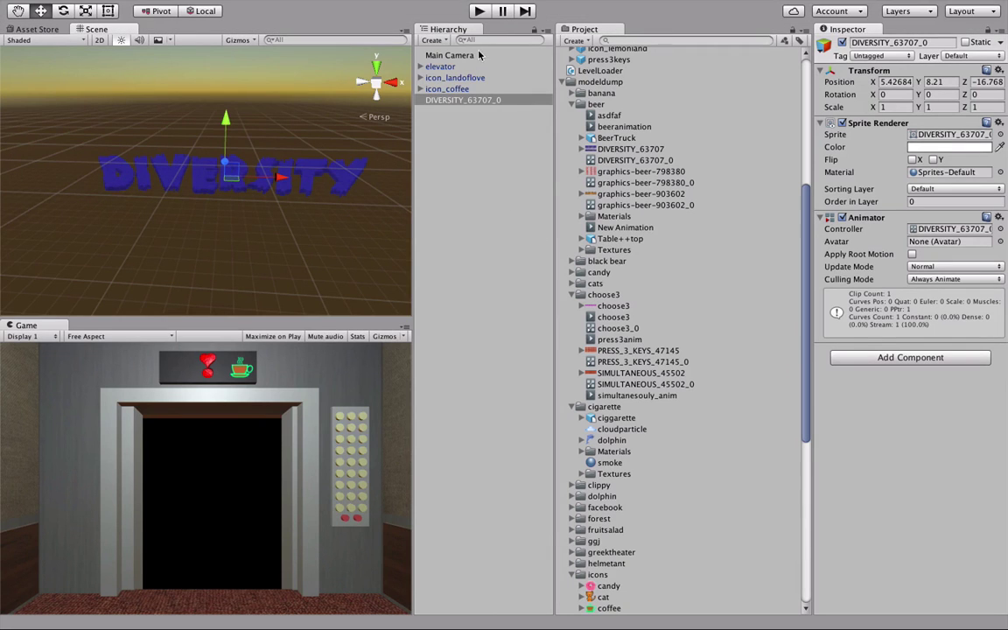
click(478, 12)
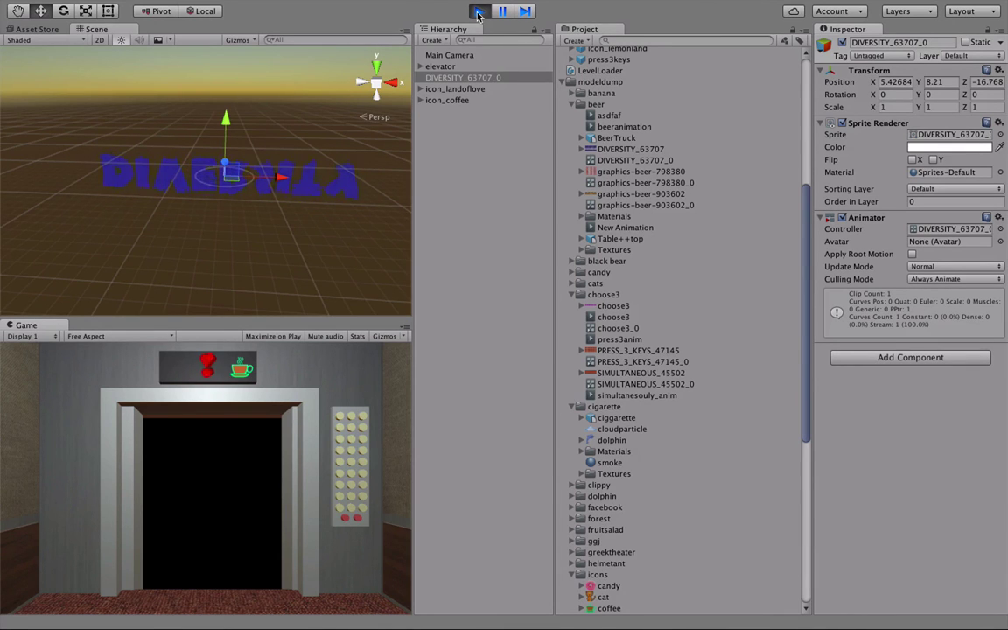
click(478, 11)
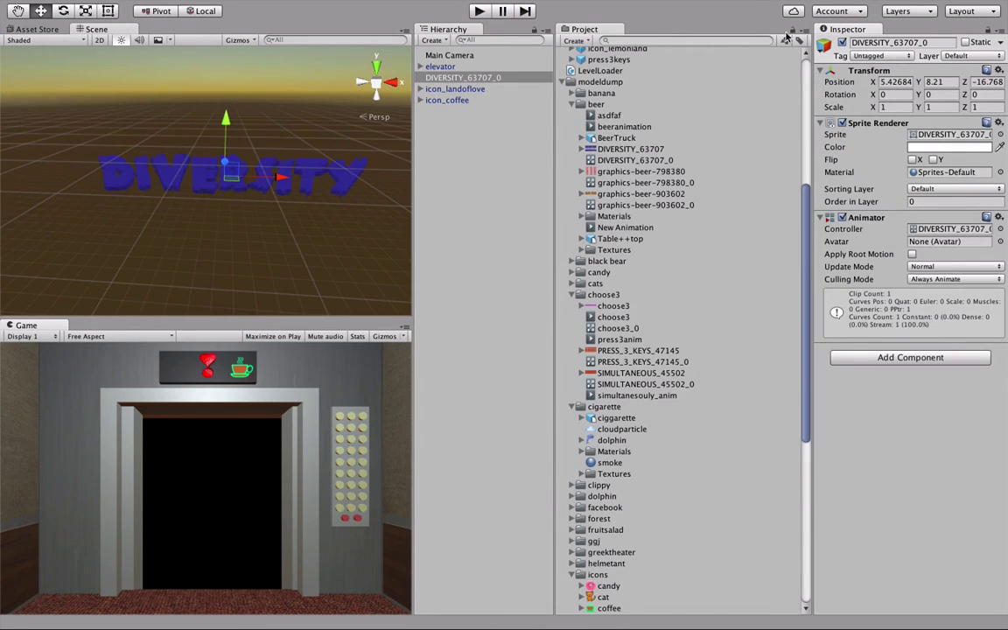